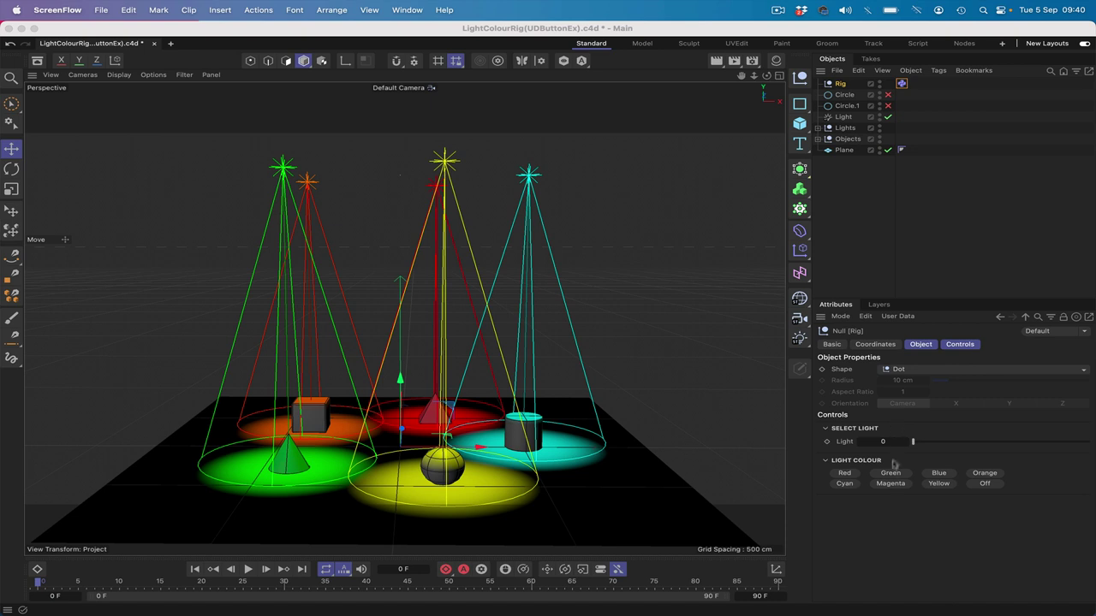
Recolour the right spotlight through the Red, Blue, Orange and Cyan presets
click(844, 473)
click(844, 473)
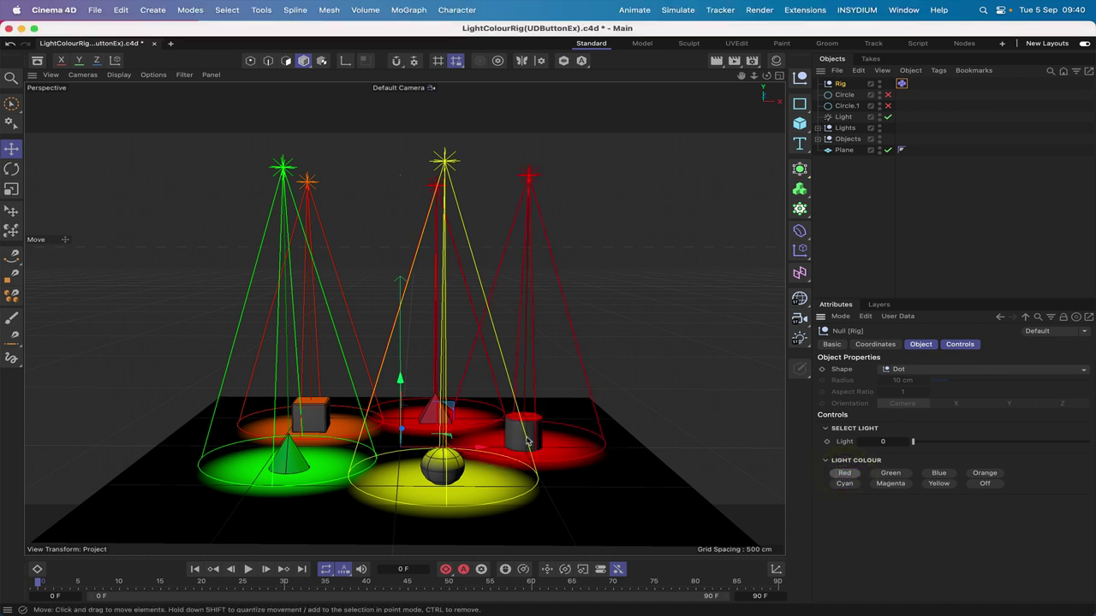
click(939, 474)
click(990, 474)
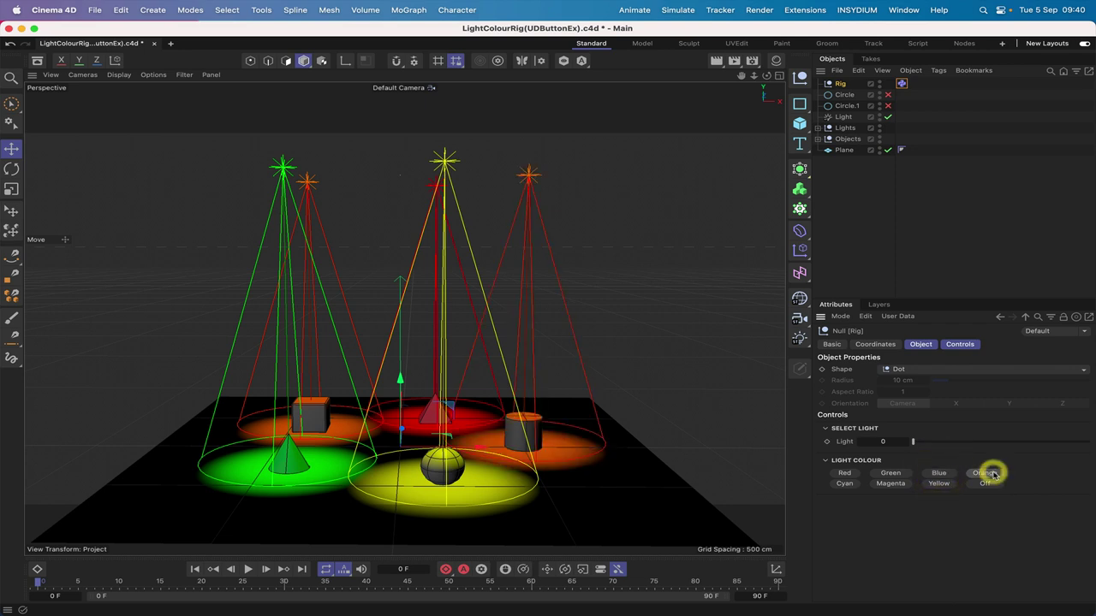
click(845, 485)
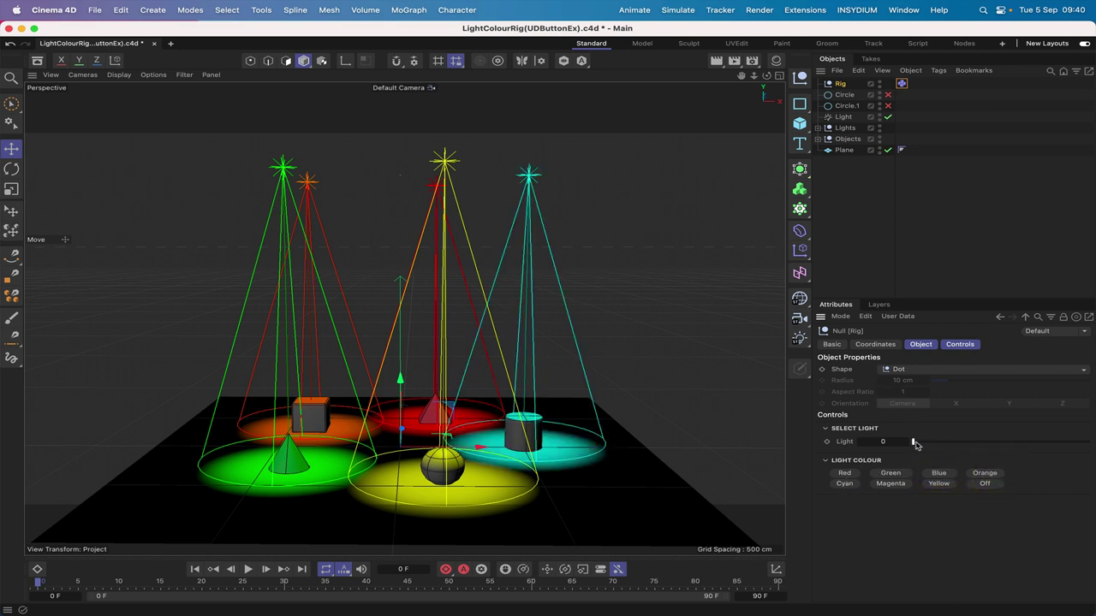
Set Select Light to 2 and cycle it through Yellow, Magenta, Green, Red and Orange
drag(914, 442, 999, 442)
click(938, 484)
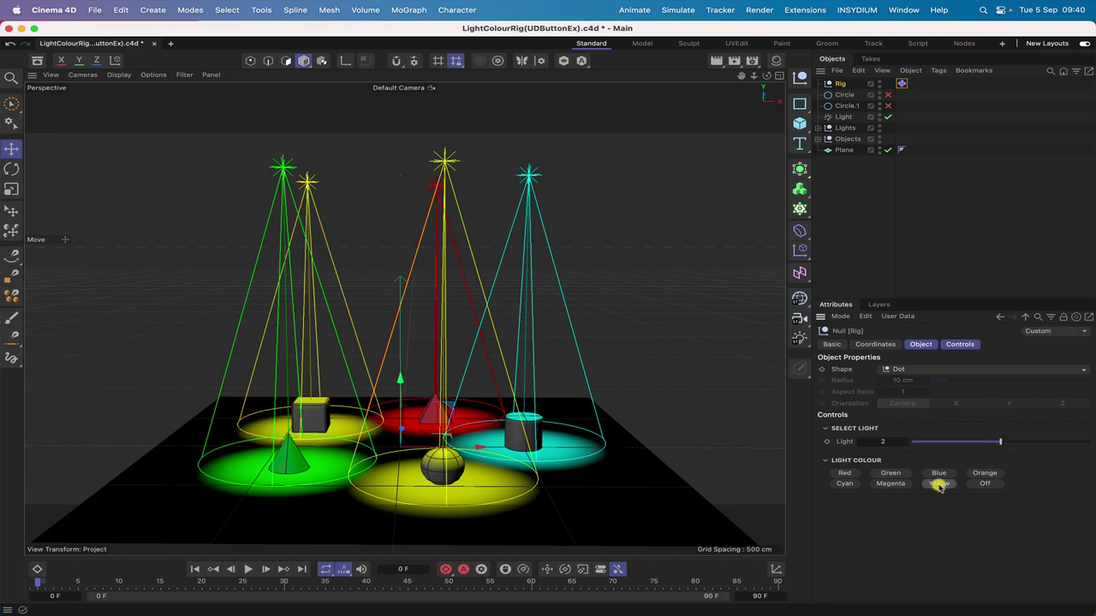
click(892, 485)
click(891, 473)
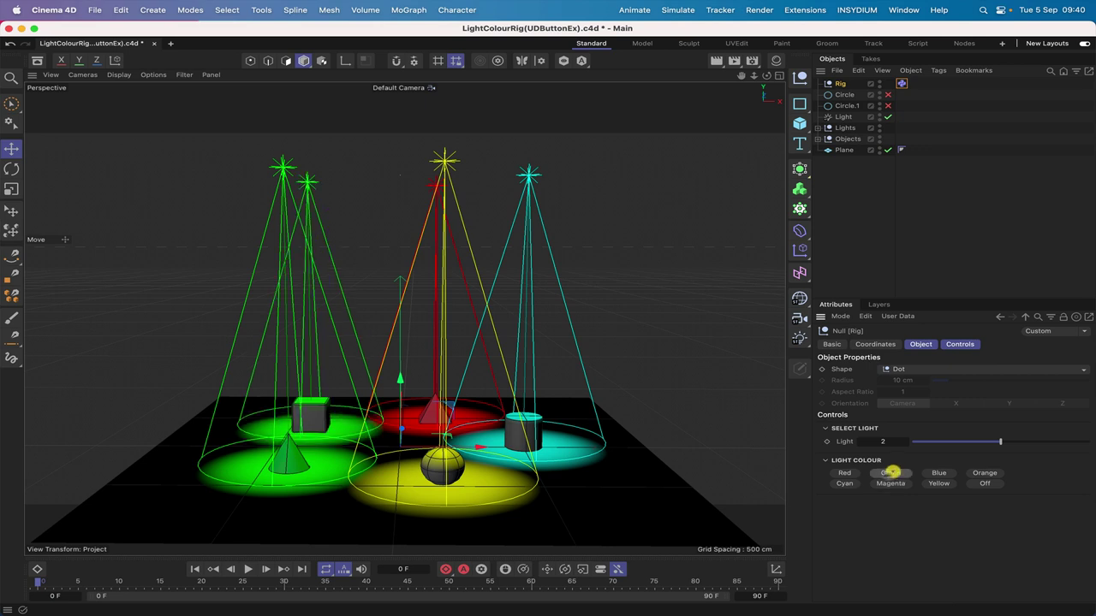
click(844, 474)
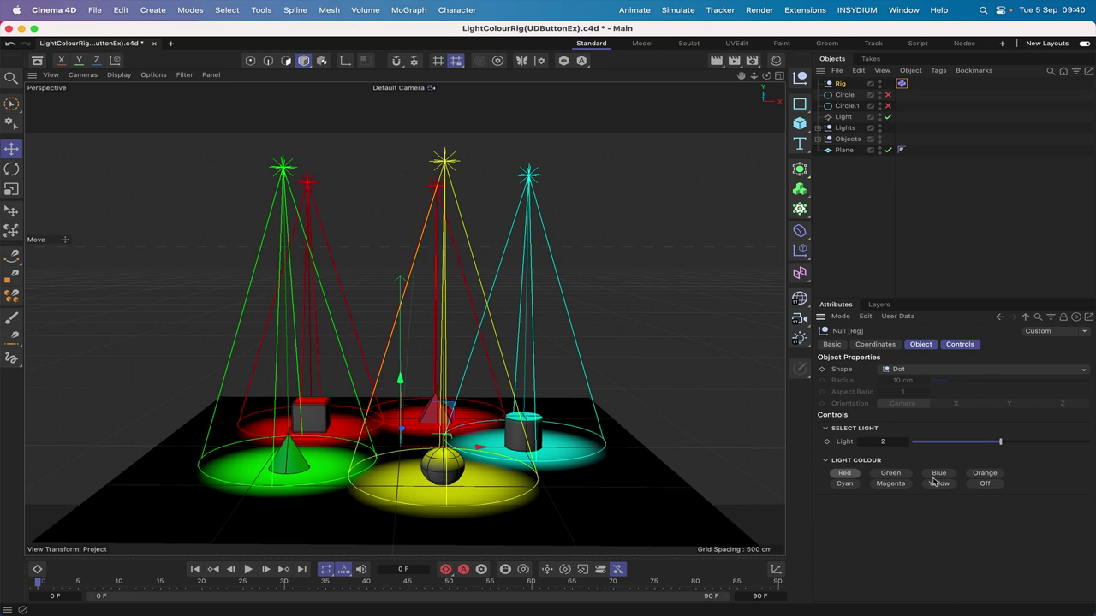
click(984, 473)
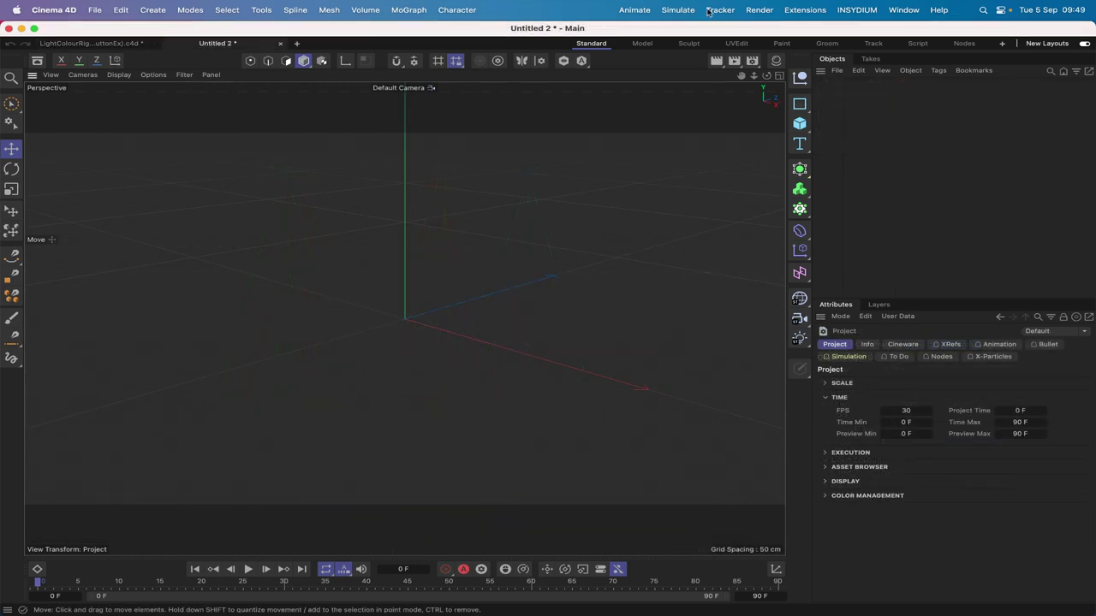
Add a Plane and set its width and height to 800 cm
click(799, 124)
click(869, 160)
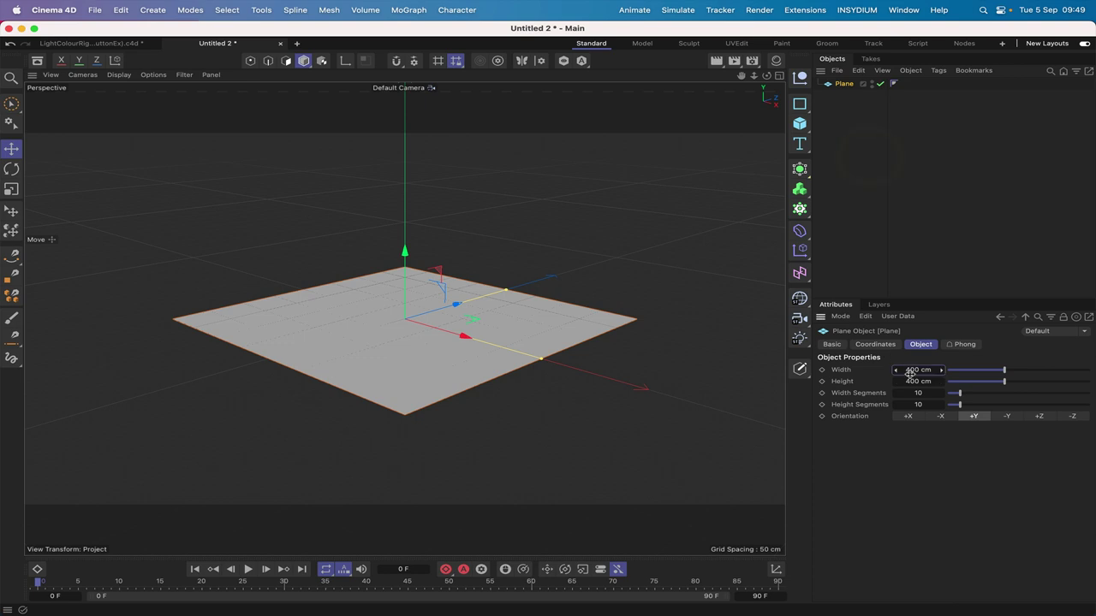
click(909, 370)
text(800)
key(Return)
click(913, 381)
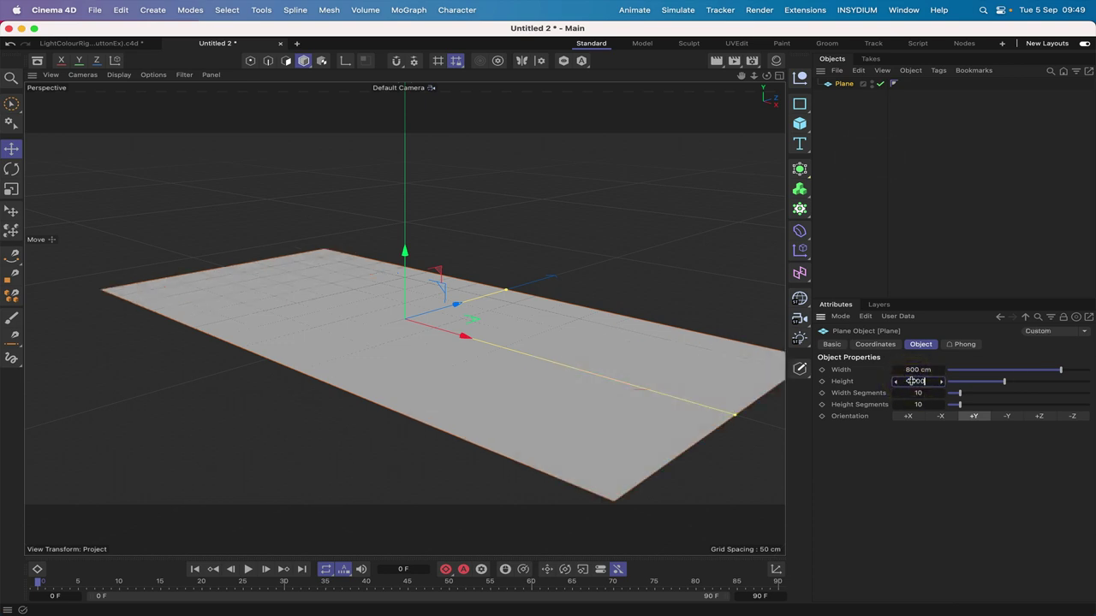
text(800)
key(Return)
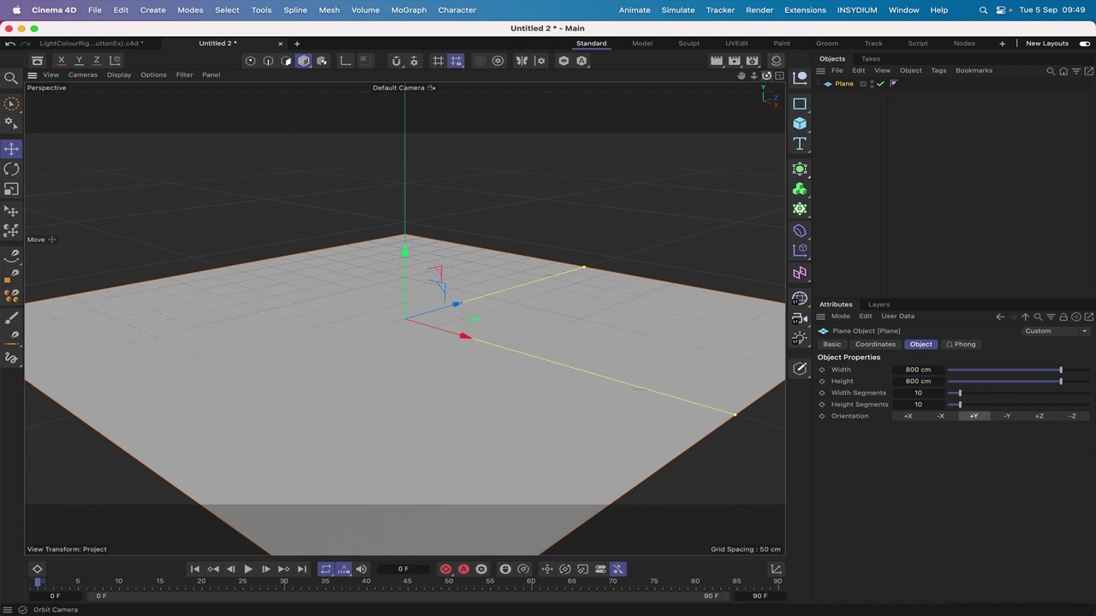
Orbit, pull back and shift the view to frame the plane from a low front angle
drag(766, 75, 732, 63)
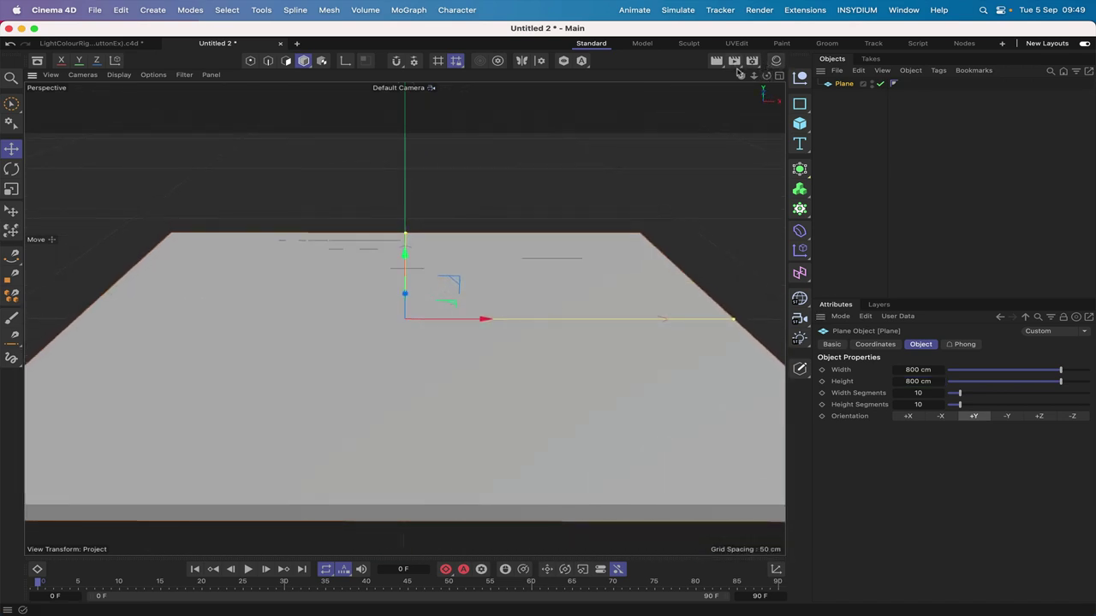
click(733, 63)
click(722, 69)
right_drag(741, 76, 742, 75)
drag(741, 79, 741, 79)
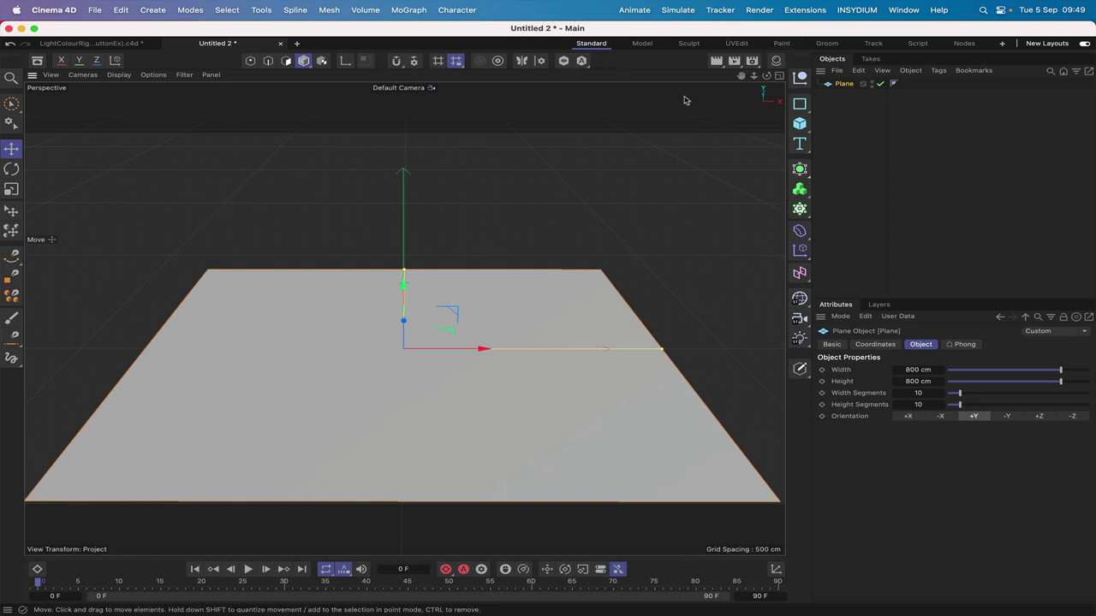
Add a Circle spline lying on the XZ plane, raised to P.Y 30 cm
click(800, 103)
click(904, 121)
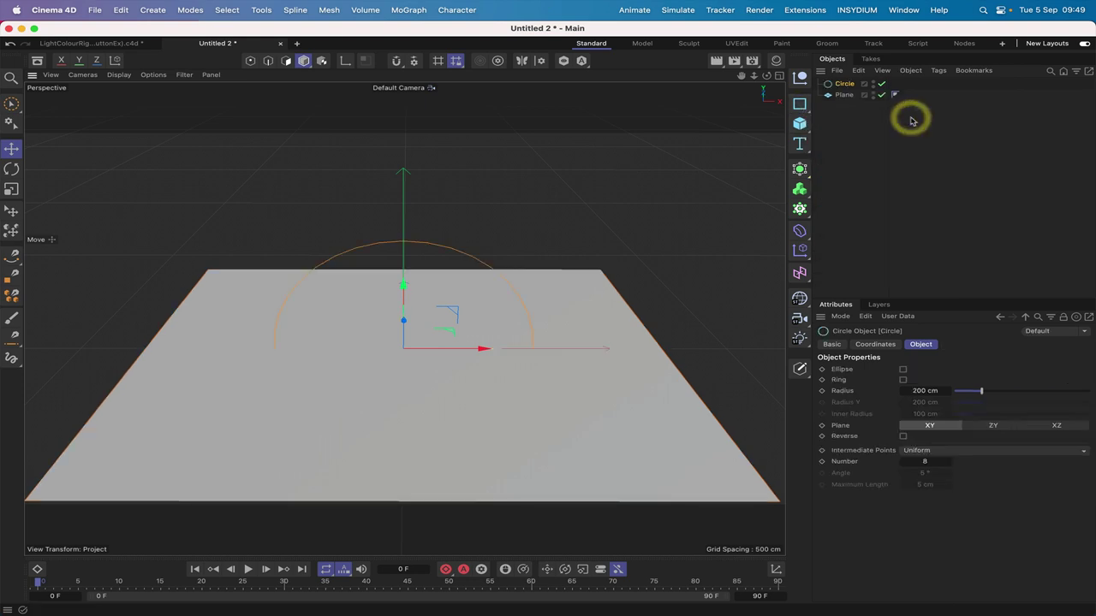
click(1059, 426)
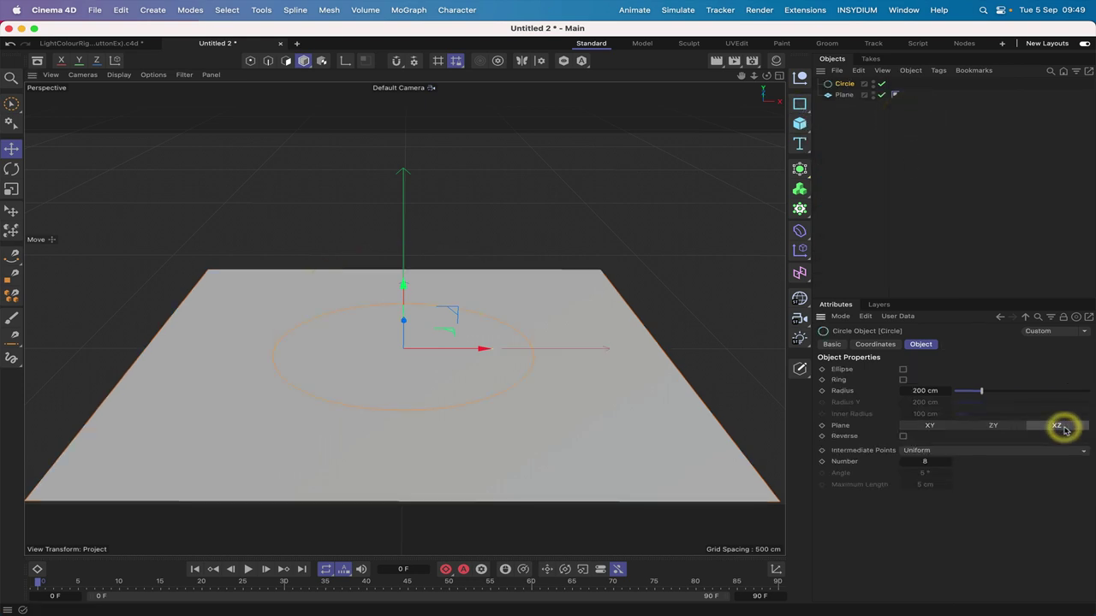
click(875, 344)
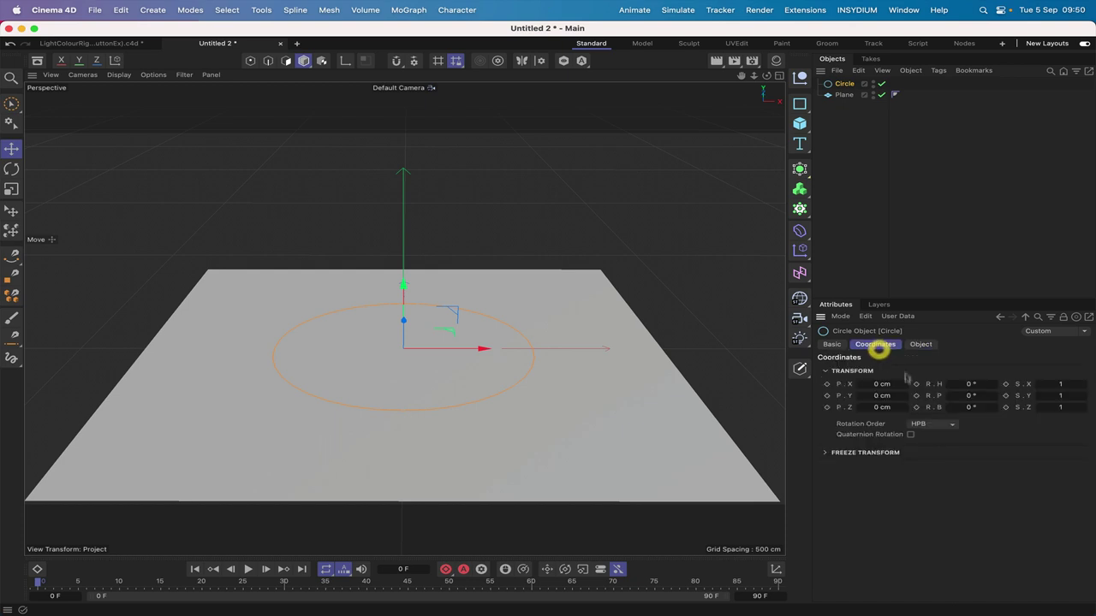
click(885, 395)
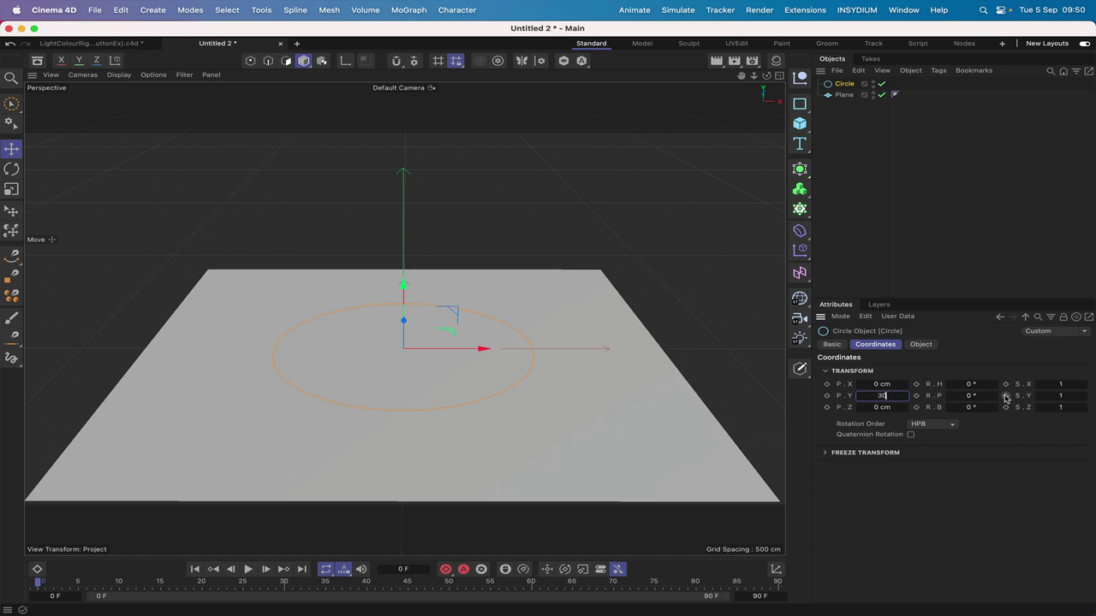
key(Return)
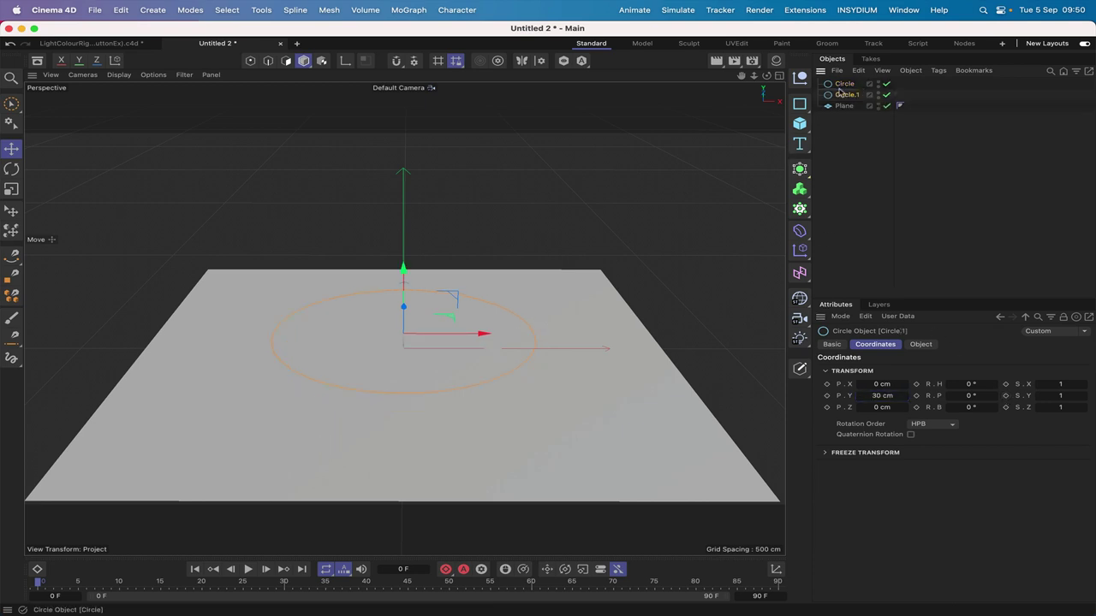
Duplicate the circle as Circle.1 and raise it to P.Y 500 cm
ctrl+drag(841, 85, 843, 96)
click(882, 395)
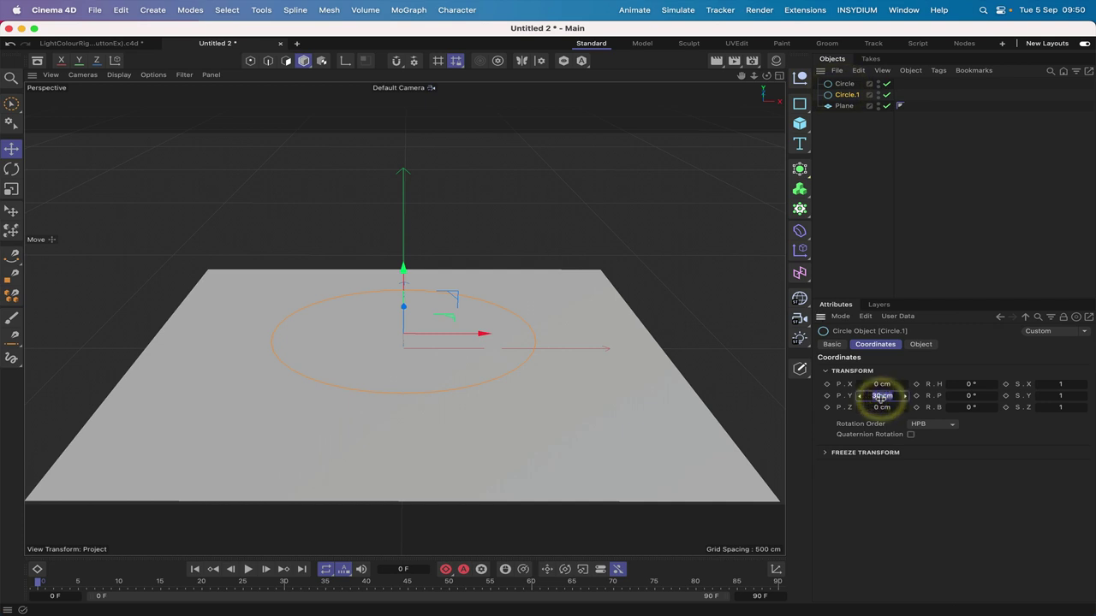
key(Return)
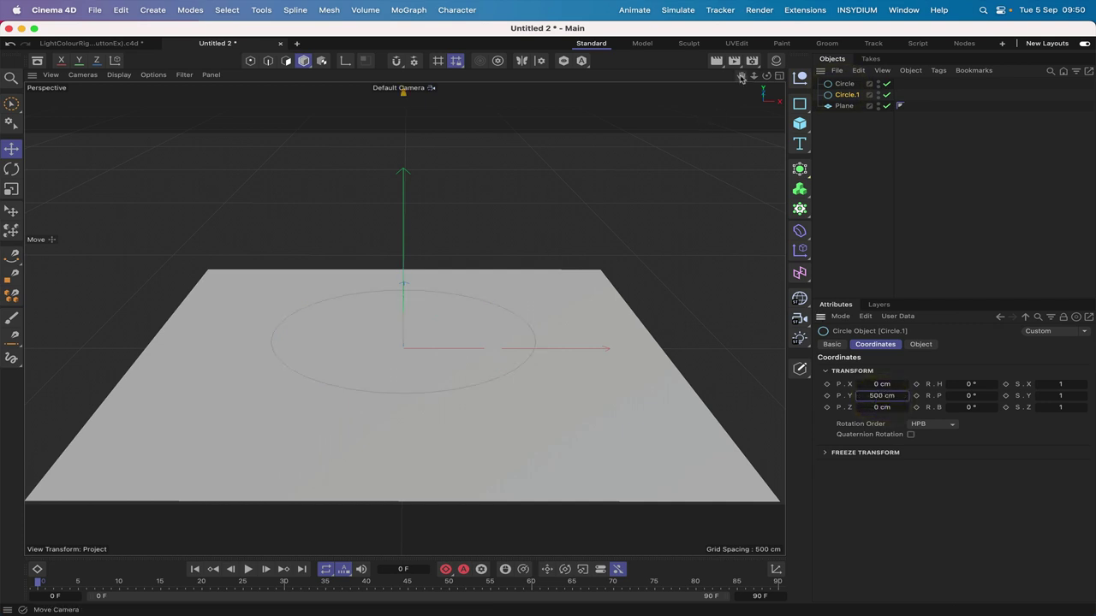
drag(739, 79, 741, 74)
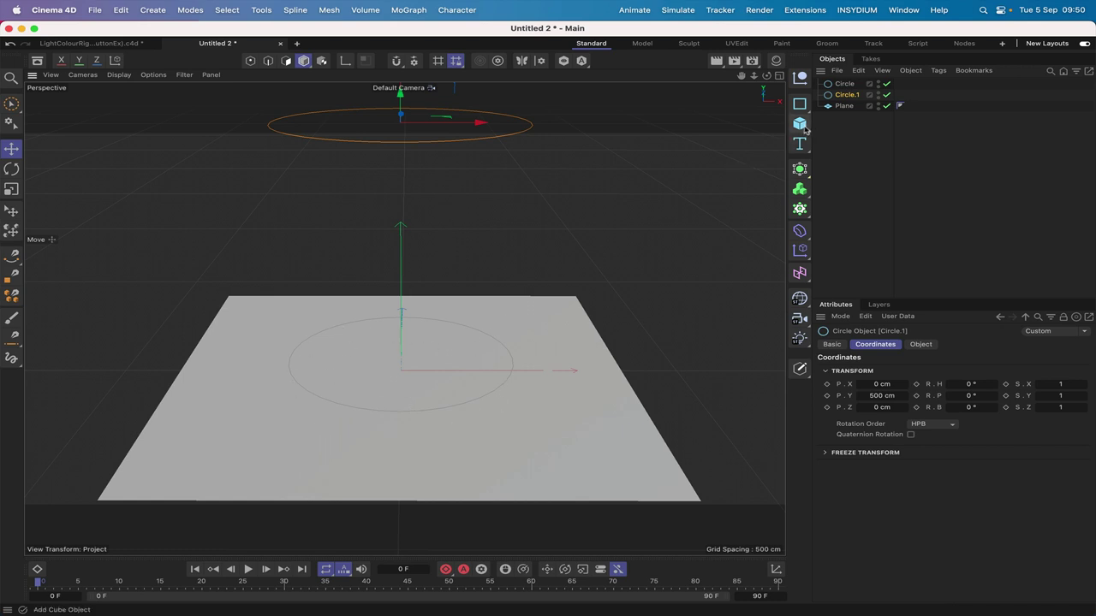
Add a null named Objects below Plane and nest a new Cube under it
click(801, 78)
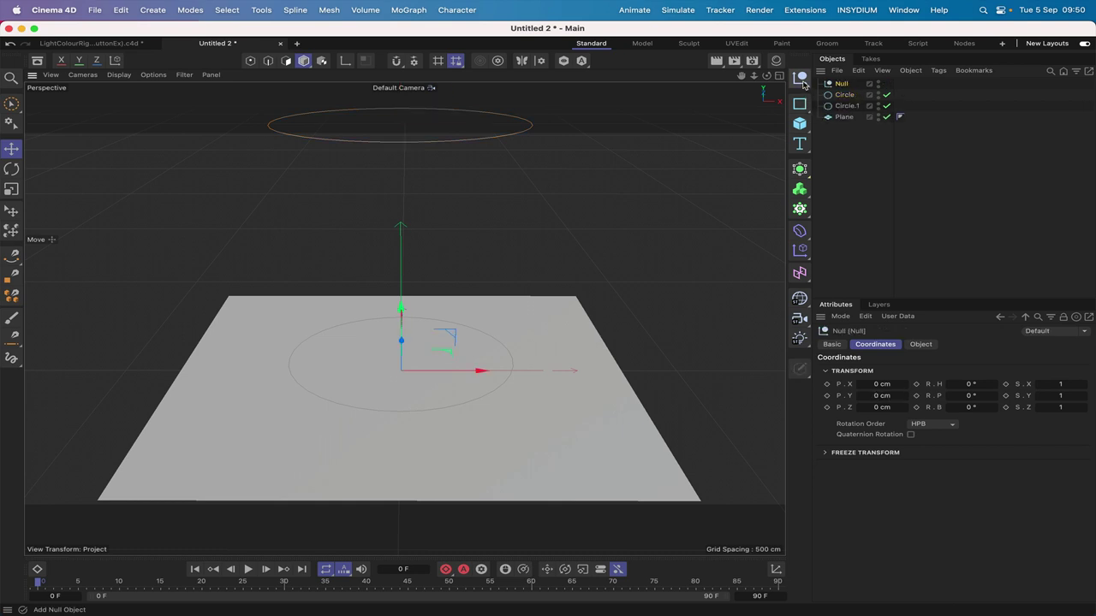
drag(847, 85, 844, 123)
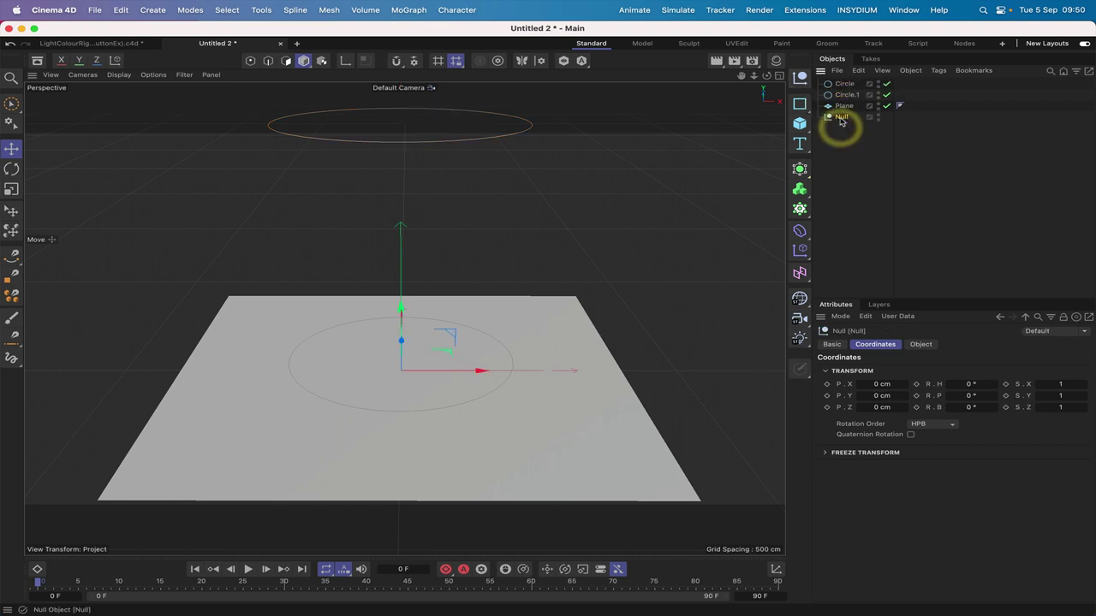
text(CO)
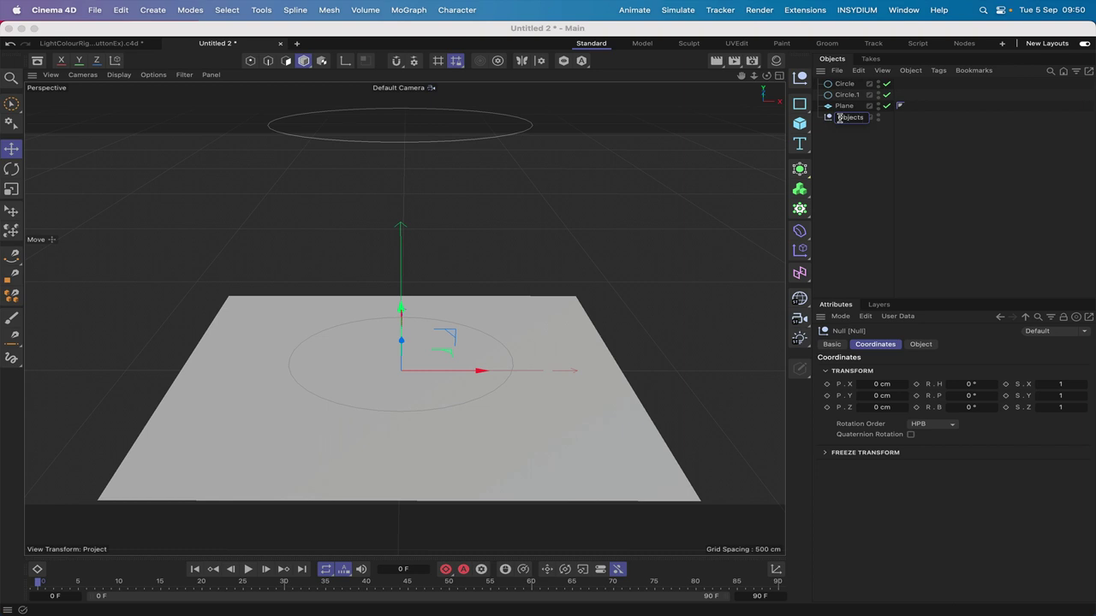
key(Return)
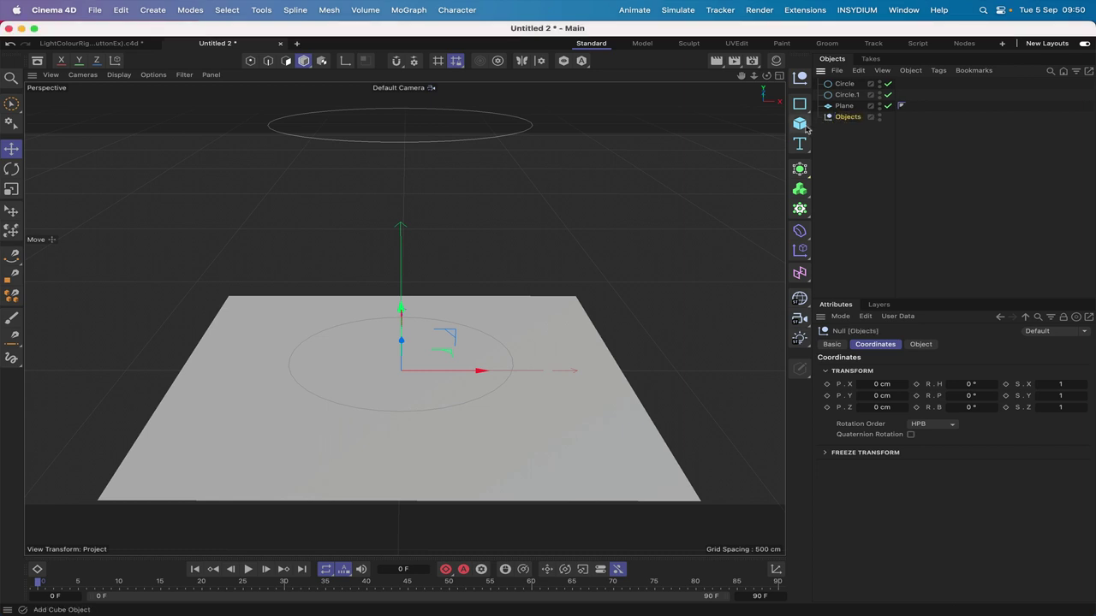
click(804, 128)
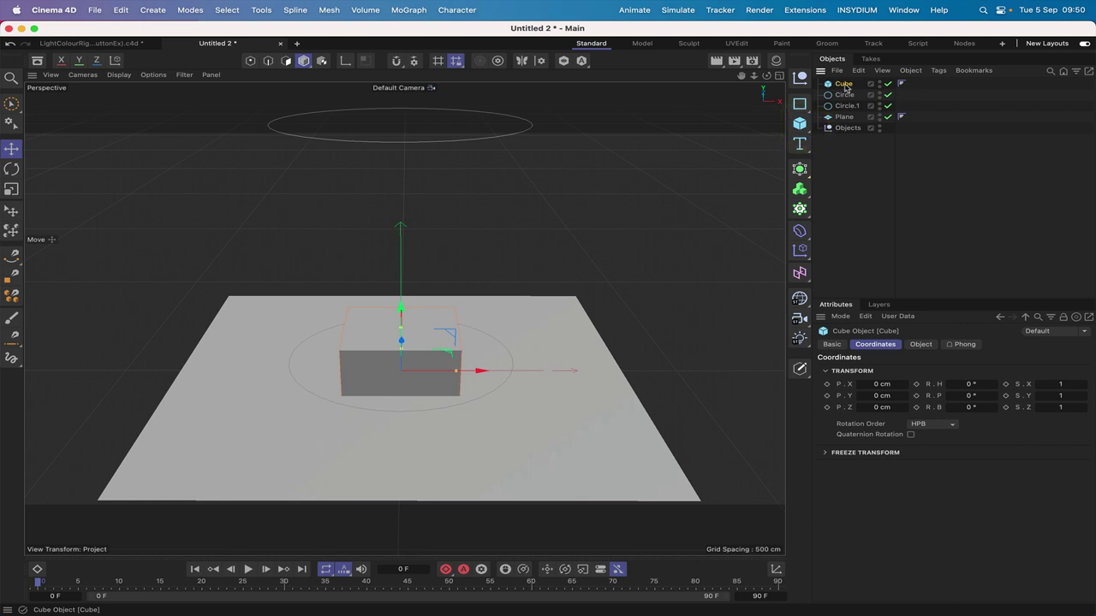
drag(844, 85, 846, 128)
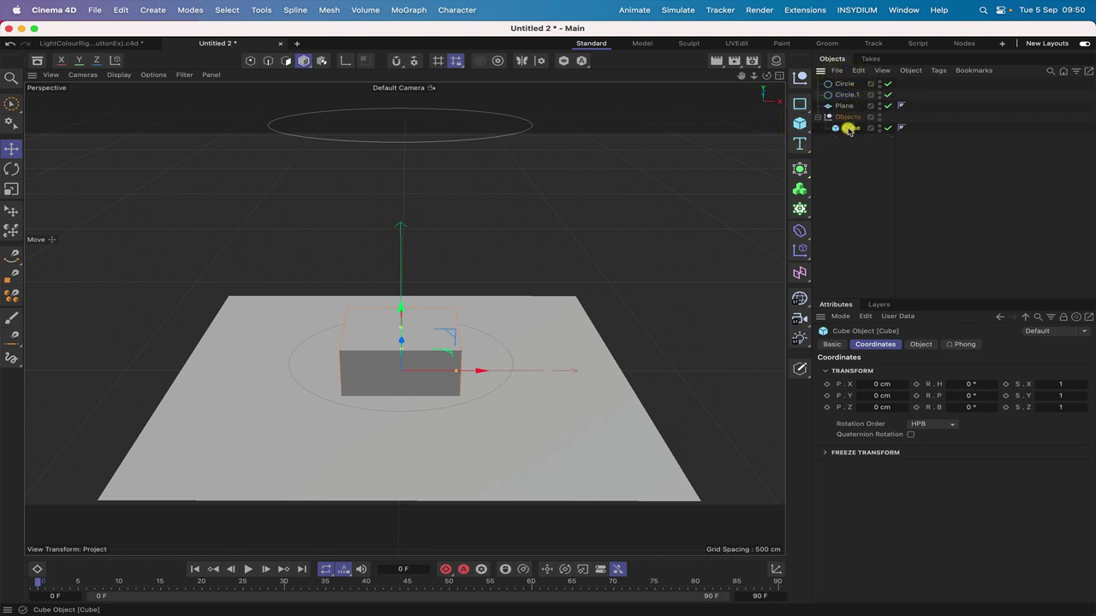
Set the cube's X, Y and Z size to 60 cm each
click(920, 344)
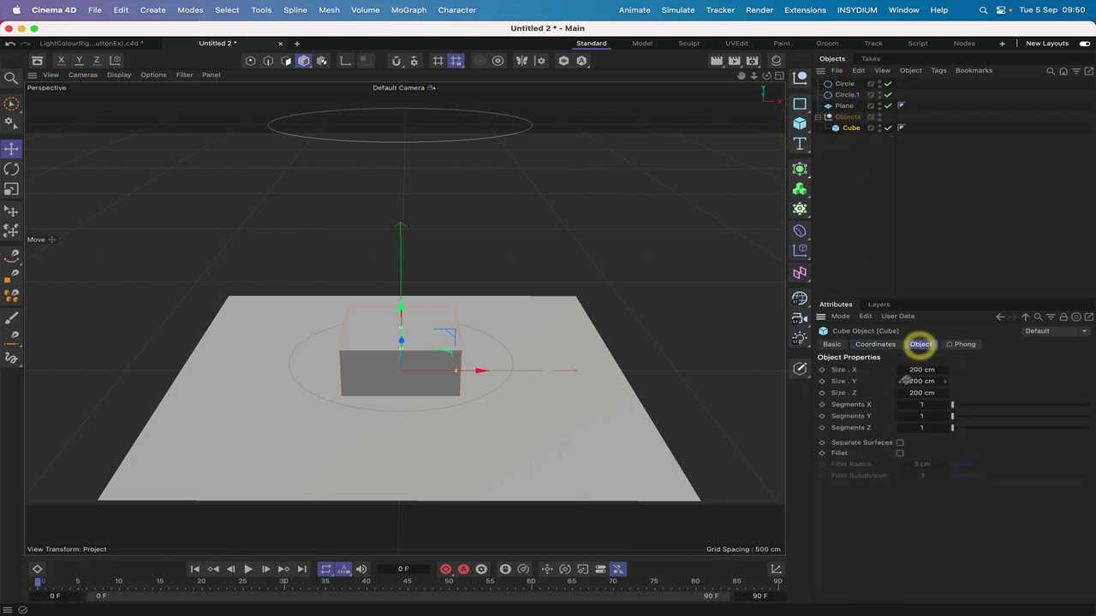
double_click(919, 370)
text(60)
key(Return)
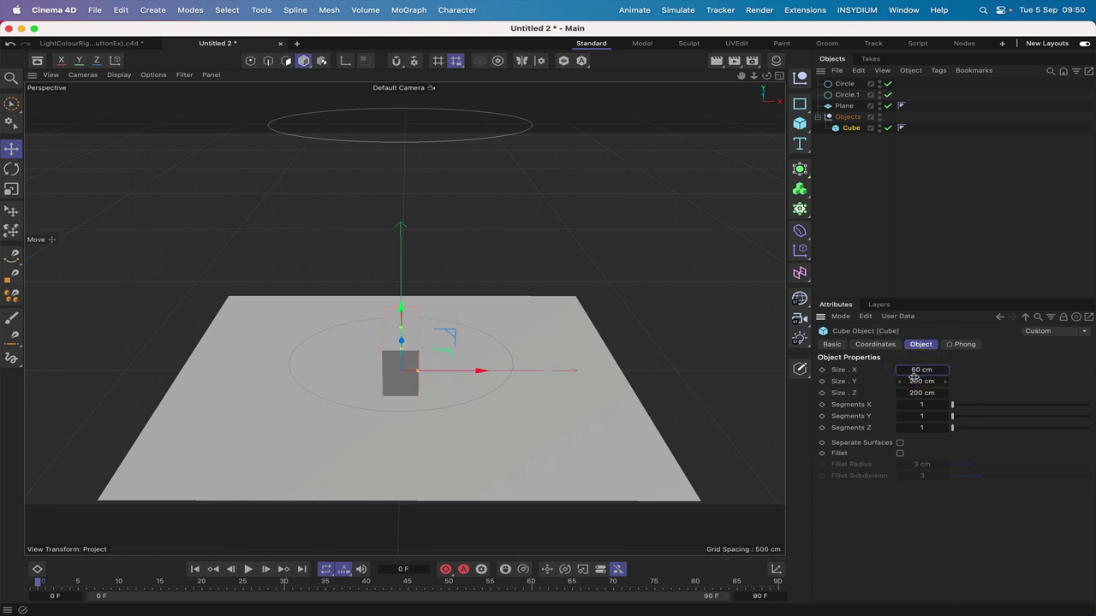
double_click(916, 381)
text(60)
key(Return)
double_click(917, 392)
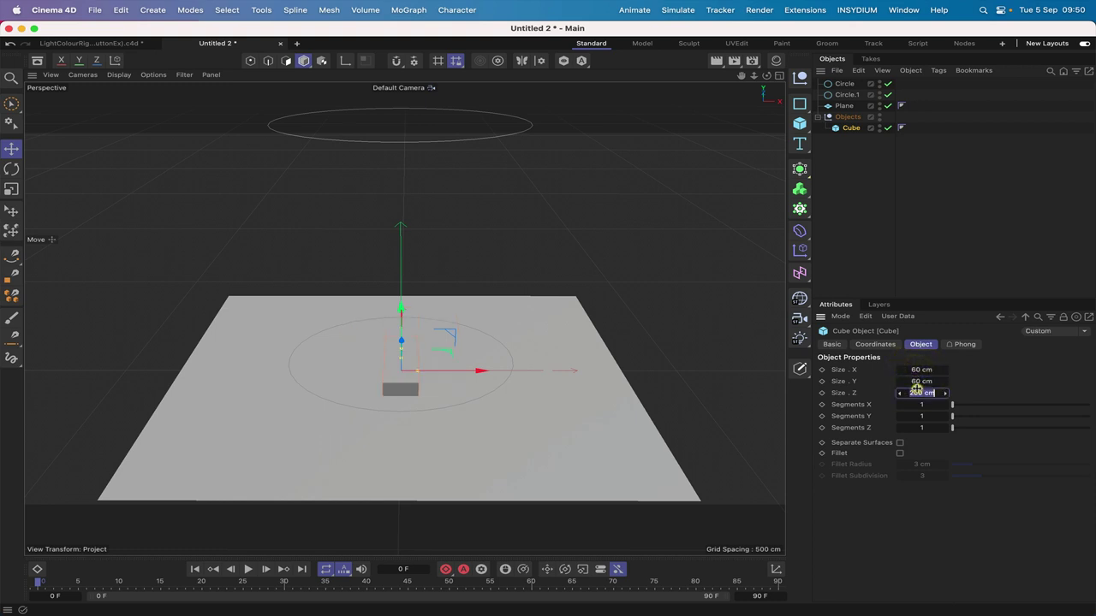
text(60)
key(Return)
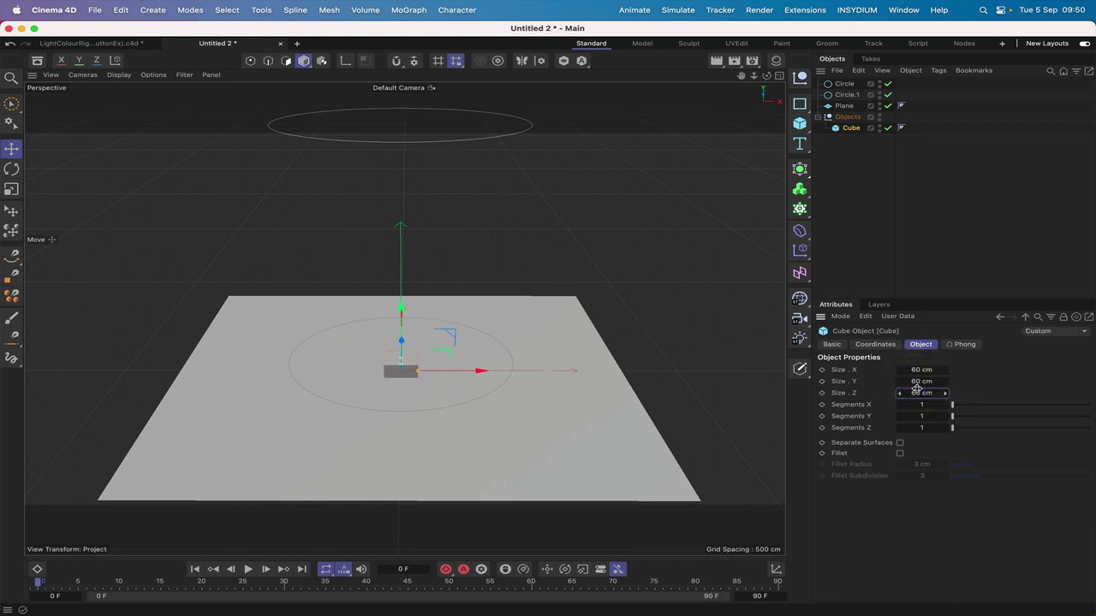
click(799, 123)
Add a Sphere with a 30 cm radius
click(922, 180)
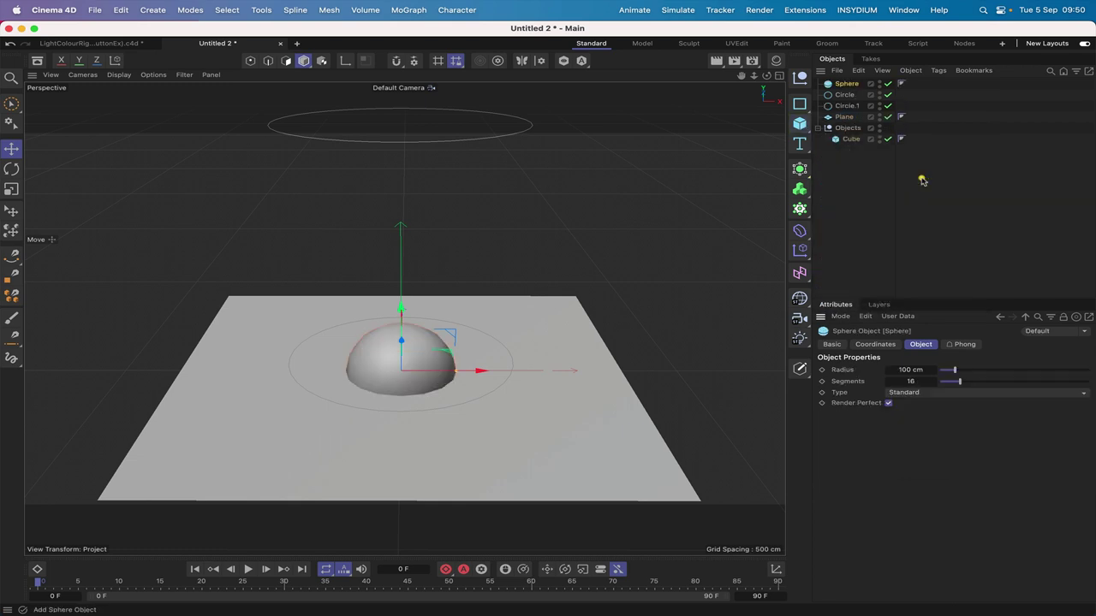
double_click(906, 369)
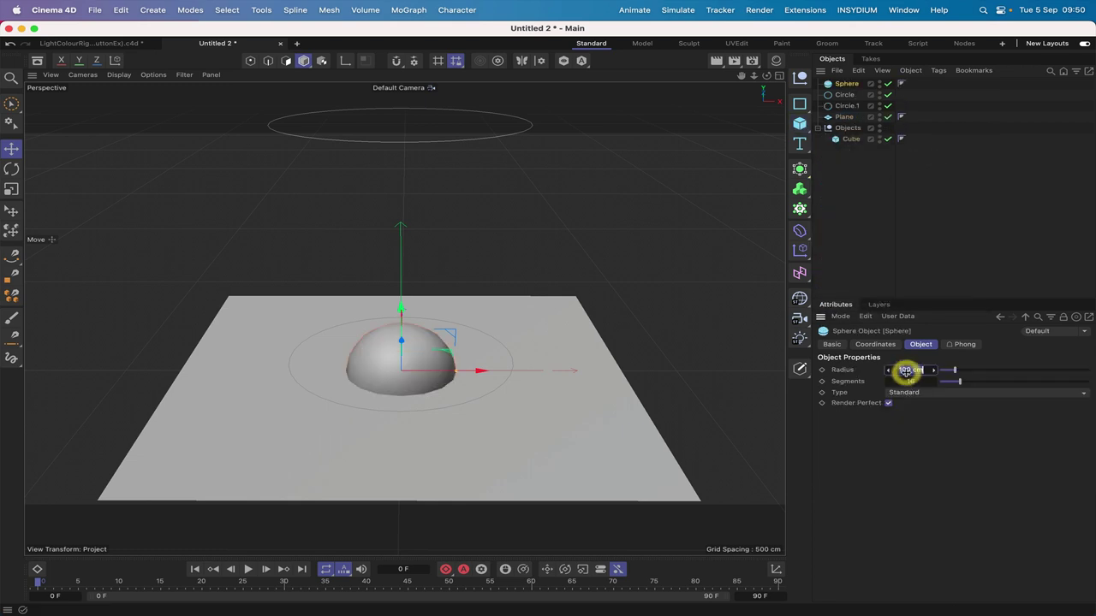
text(30)
key(Return)
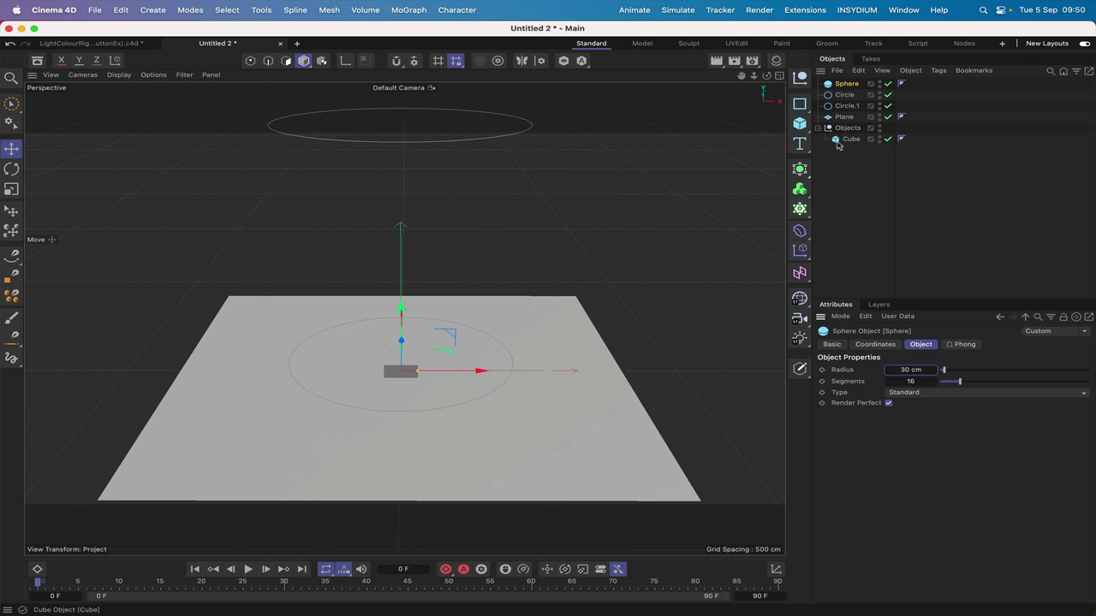
Add a Cone with a 30 cm bottom radius and 60 cm height
click(804, 130)
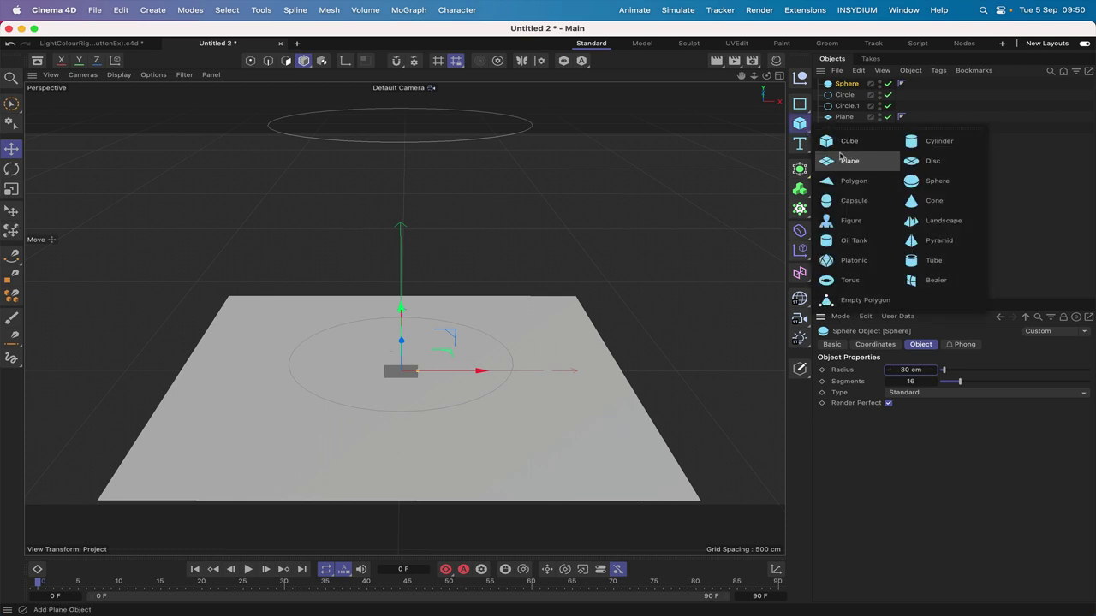
click(917, 199)
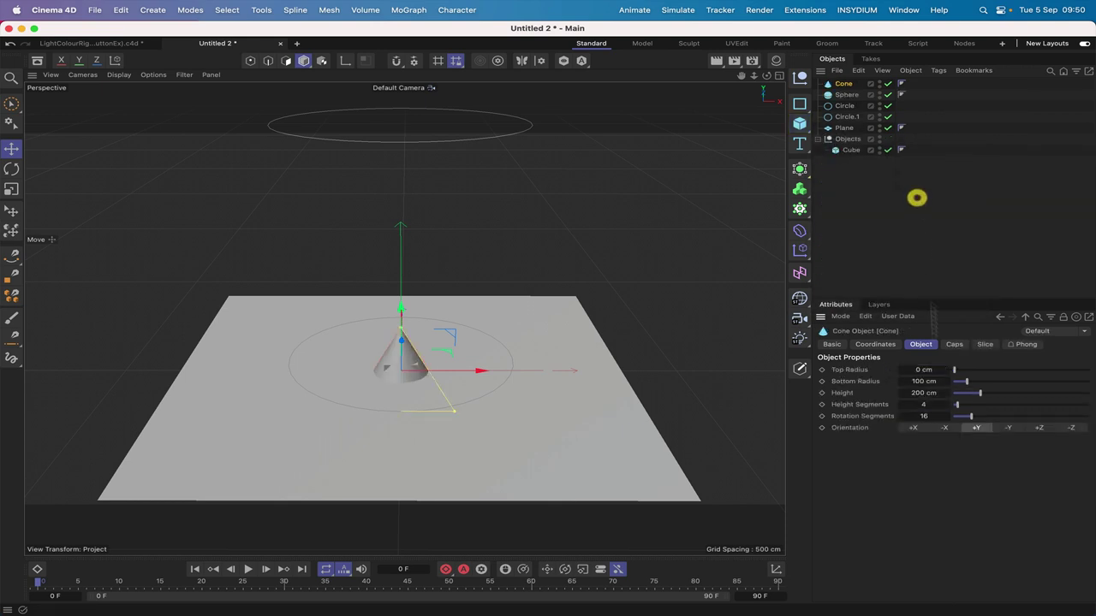
double_click(915, 382)
text(30)
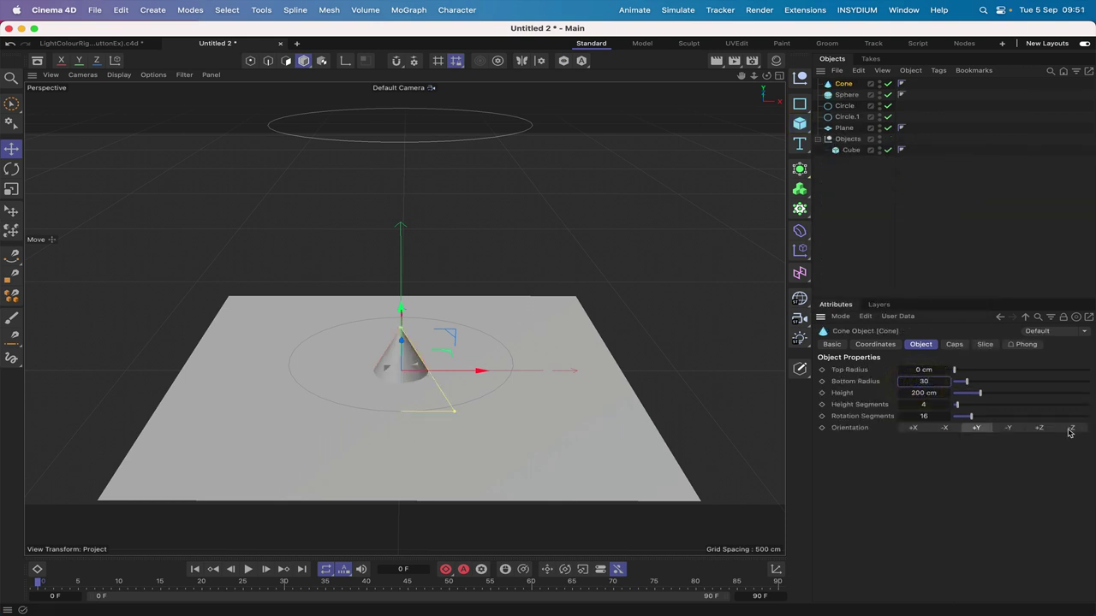
key(Return)
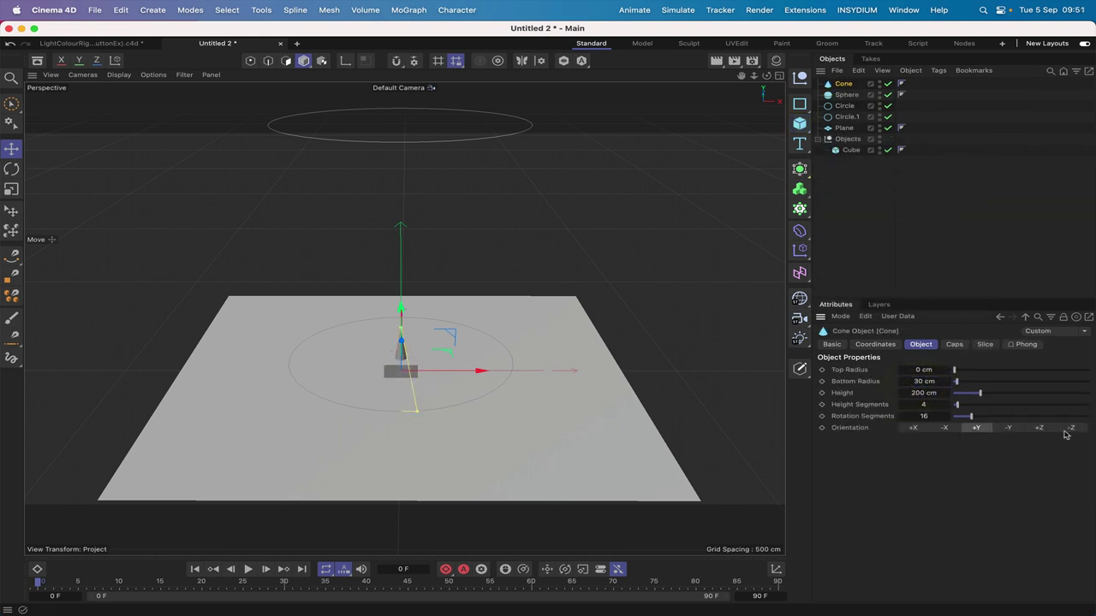
double_click(916, 393)
text(60)
key(Return)
Add a Cylinder with Radius 30 cm and Height 60 cm
click(796, 128)
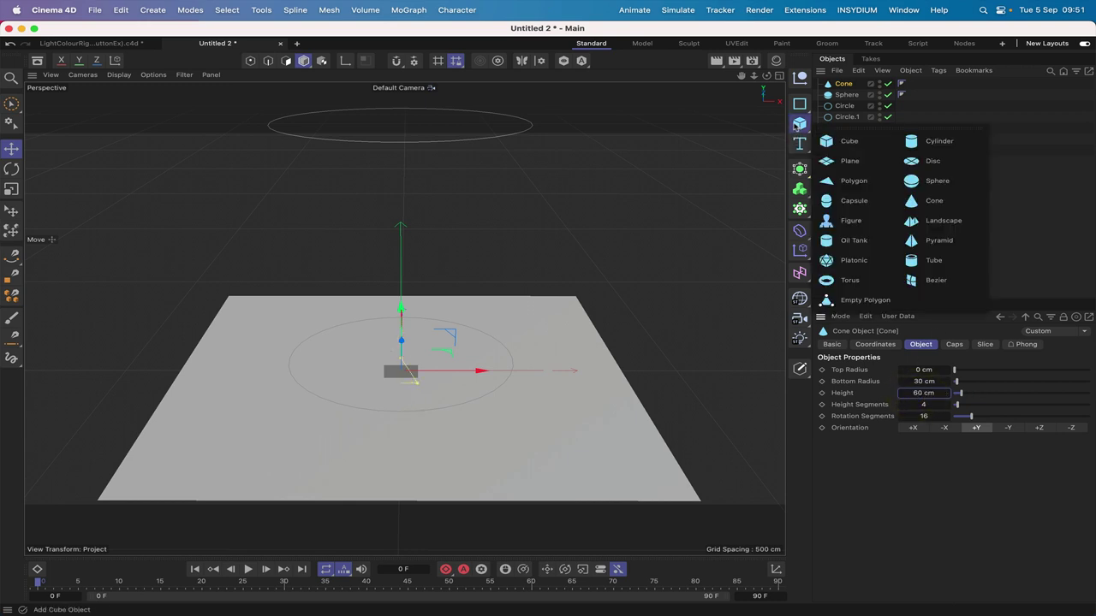
click(922, 143)
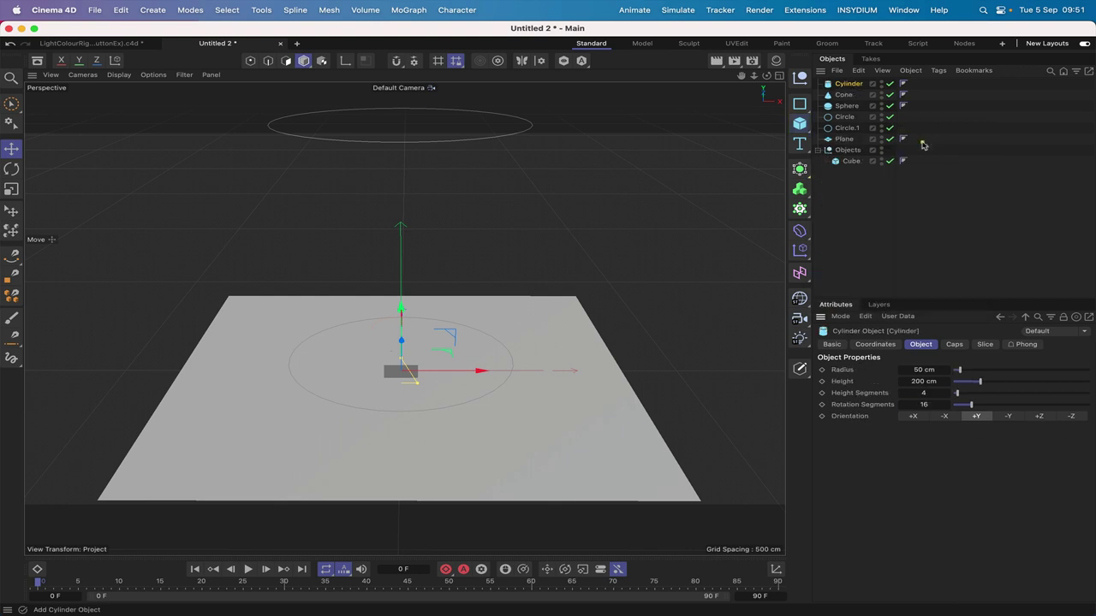
click(923, 373)
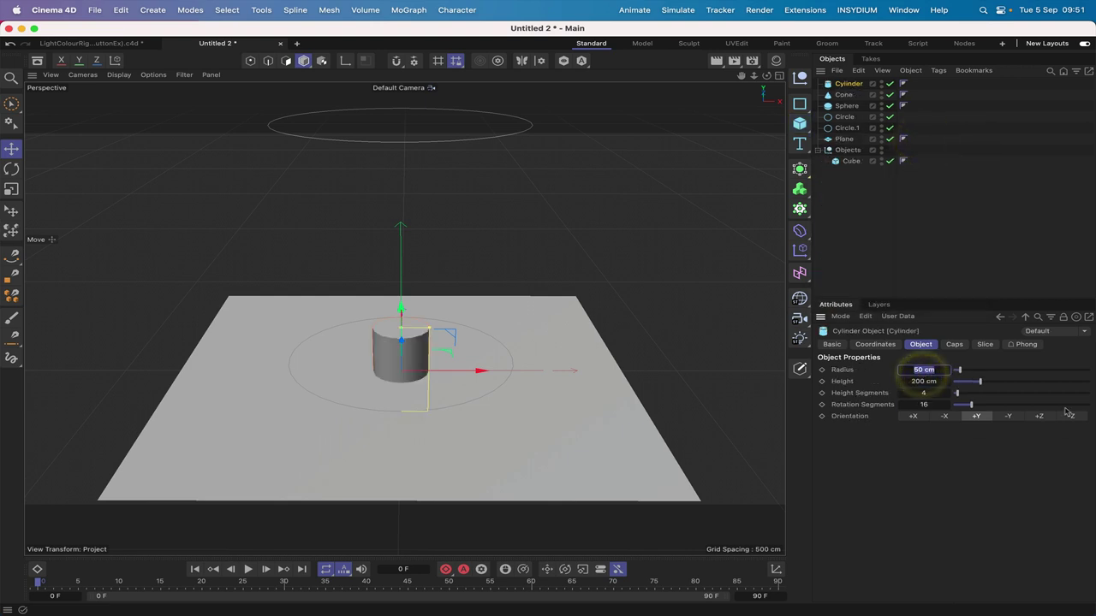
text(30)
key(Return)
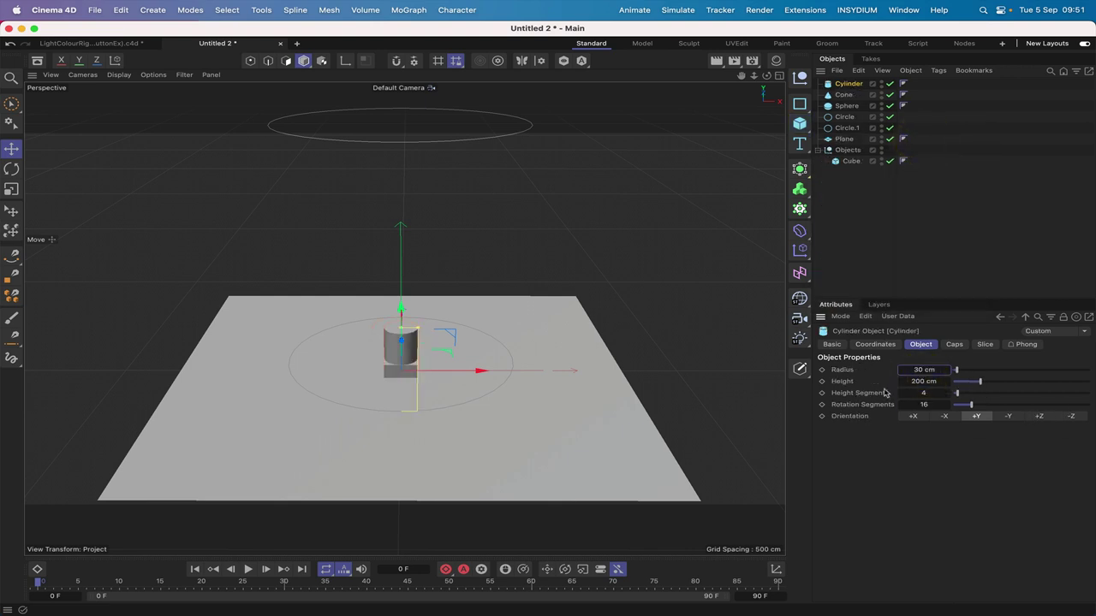
click(922, 380)
text(60)
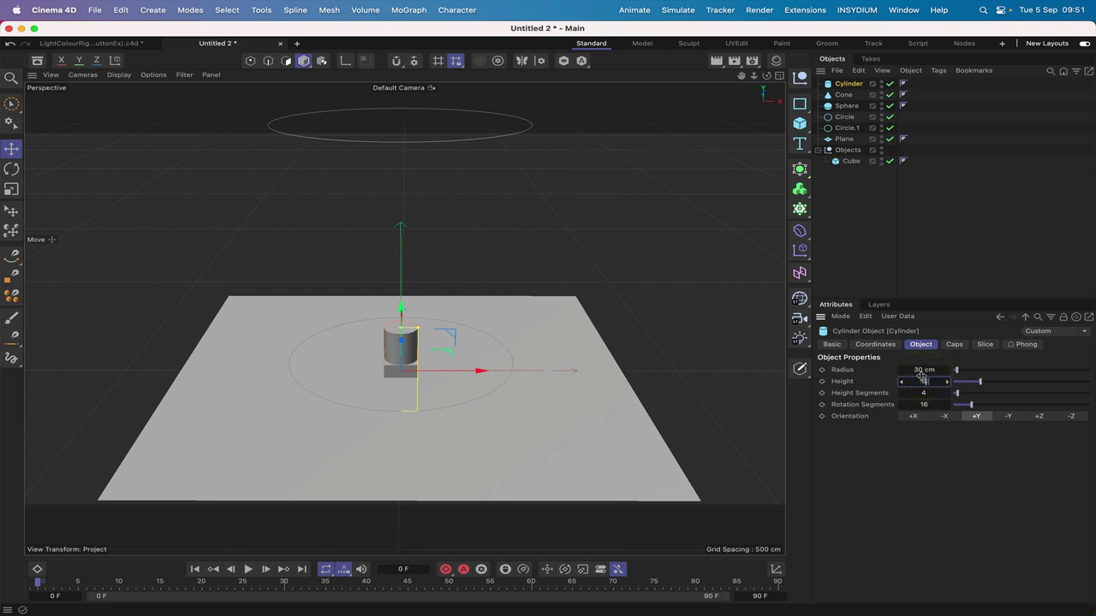
key(Return)
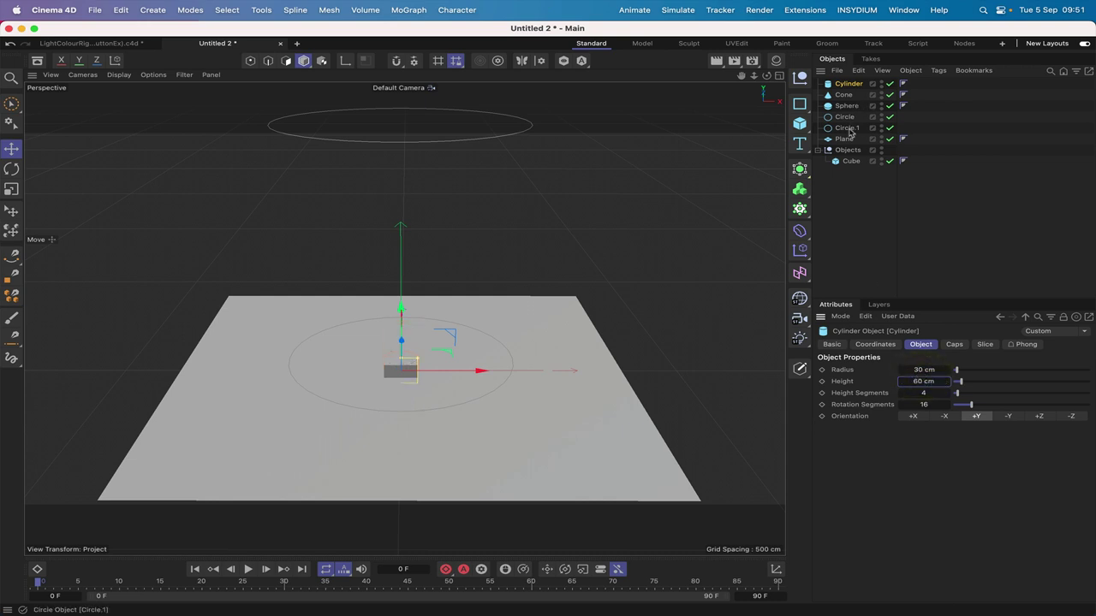
click(800, 123)
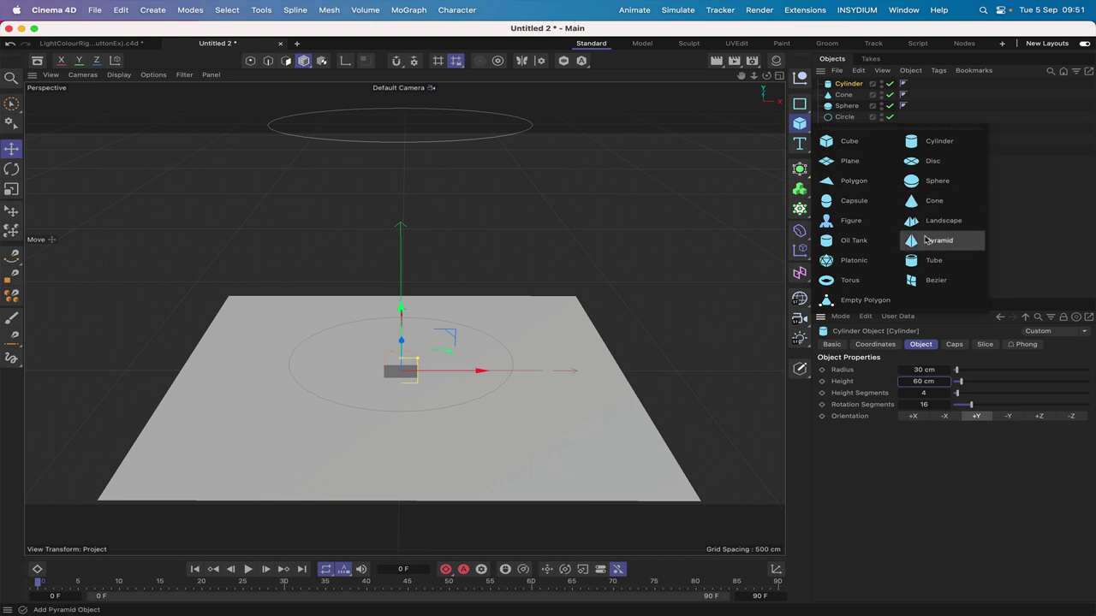
Add a Pyramid sized 60 × 60 × 60 cm
click(925, 240)
click(895, 373)
text(60)
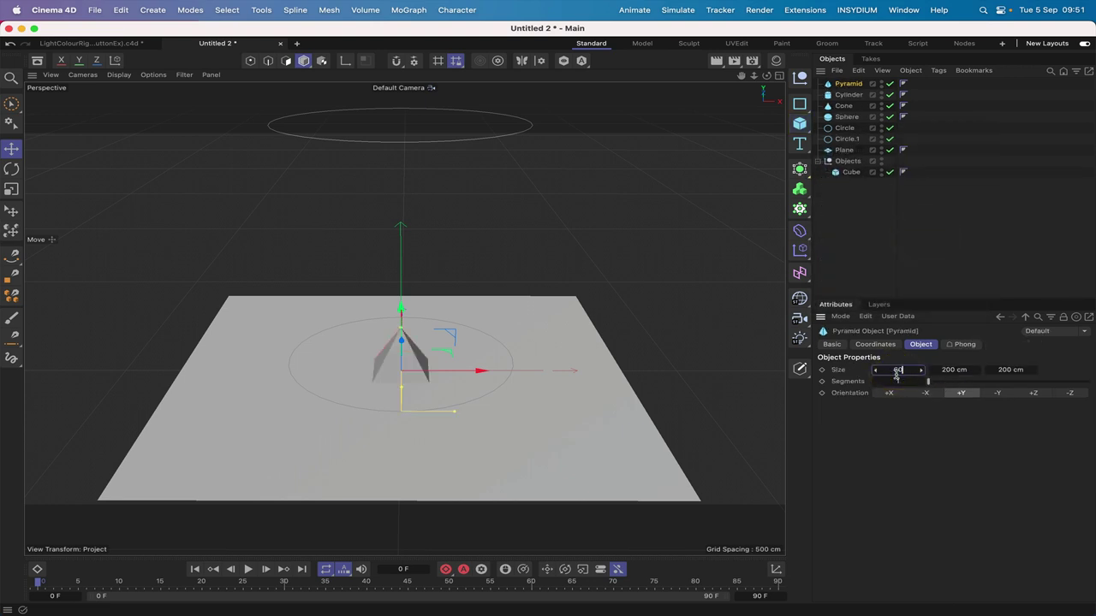
click(944, 369)
text(60)
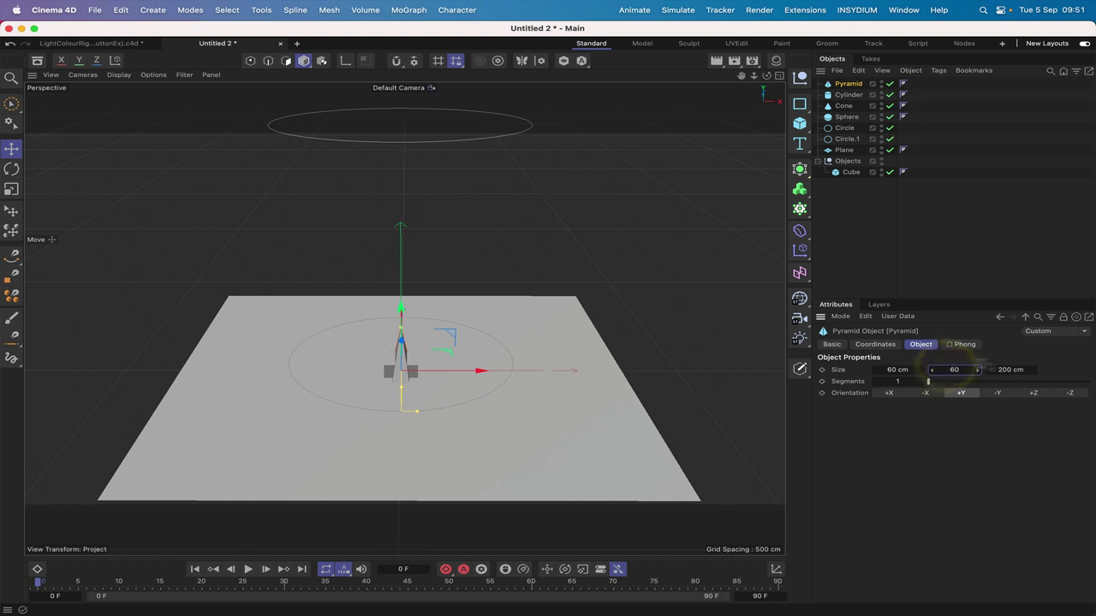
click(1015, 369)
text(60)
key(Return)
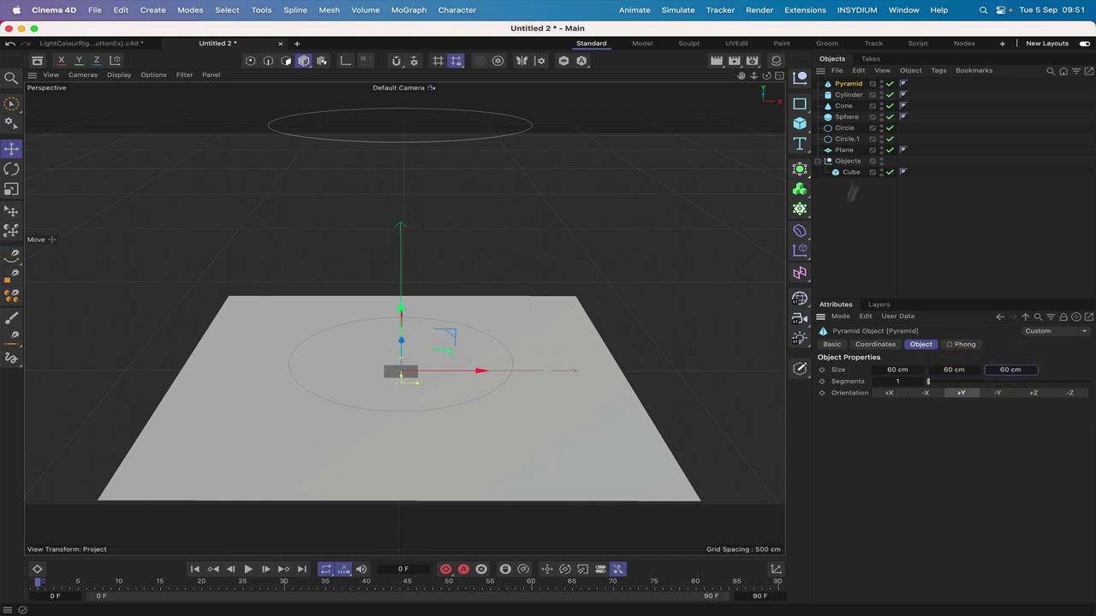
shift+click(856, 116)
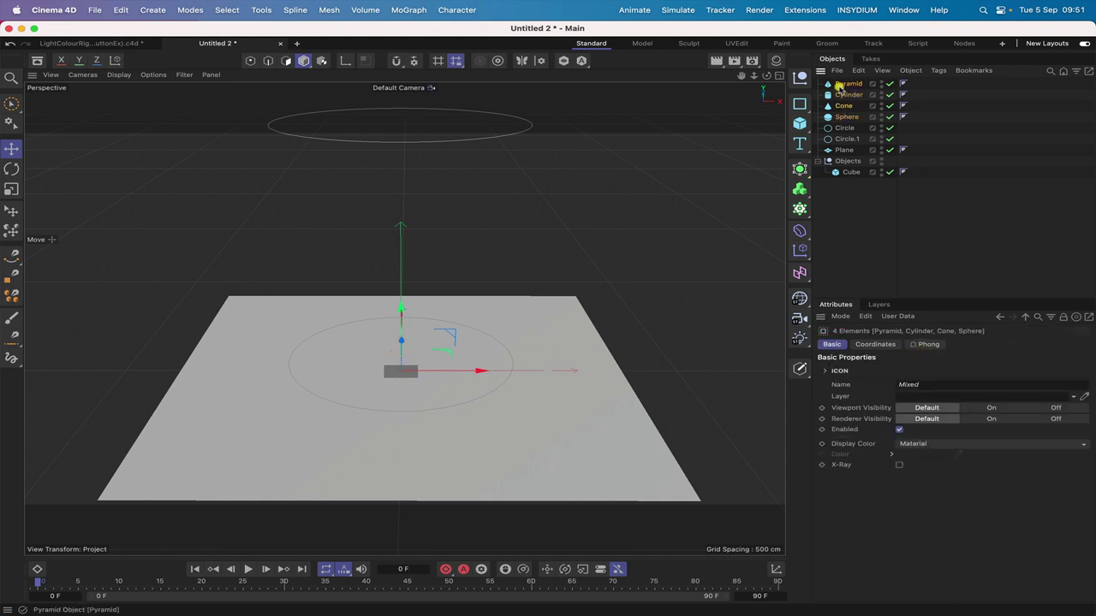
Move Pyramid, Cylinder, Cone and Sphere into Objects, select all five, and start Tools > Arrange
drag(843, 89, 845, 169)
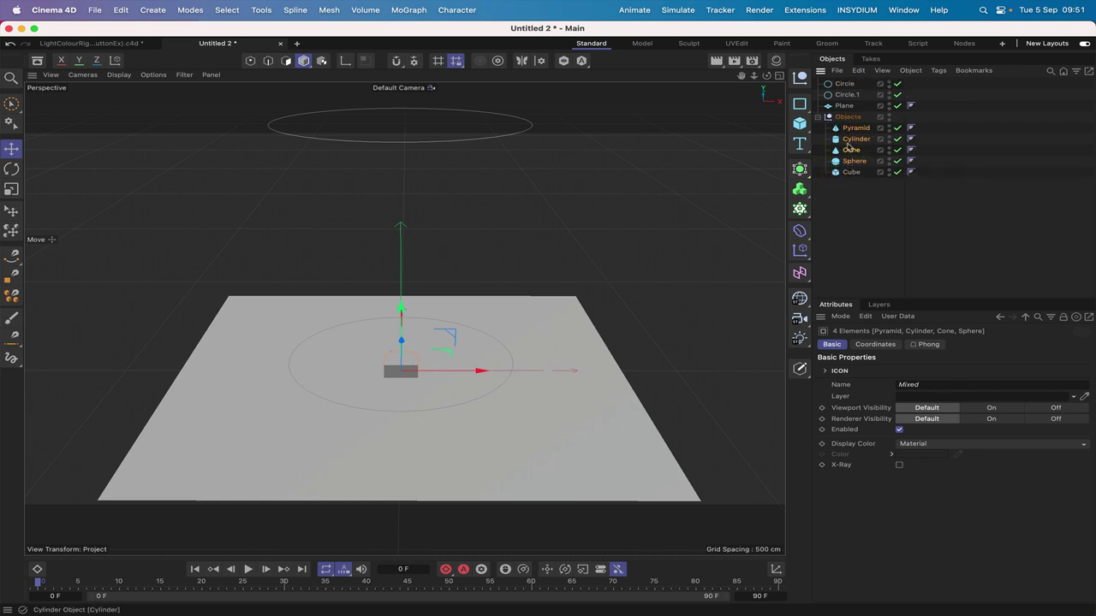
drag(849, 130, 851, 128)
click(255, 12)
click(311, 246)
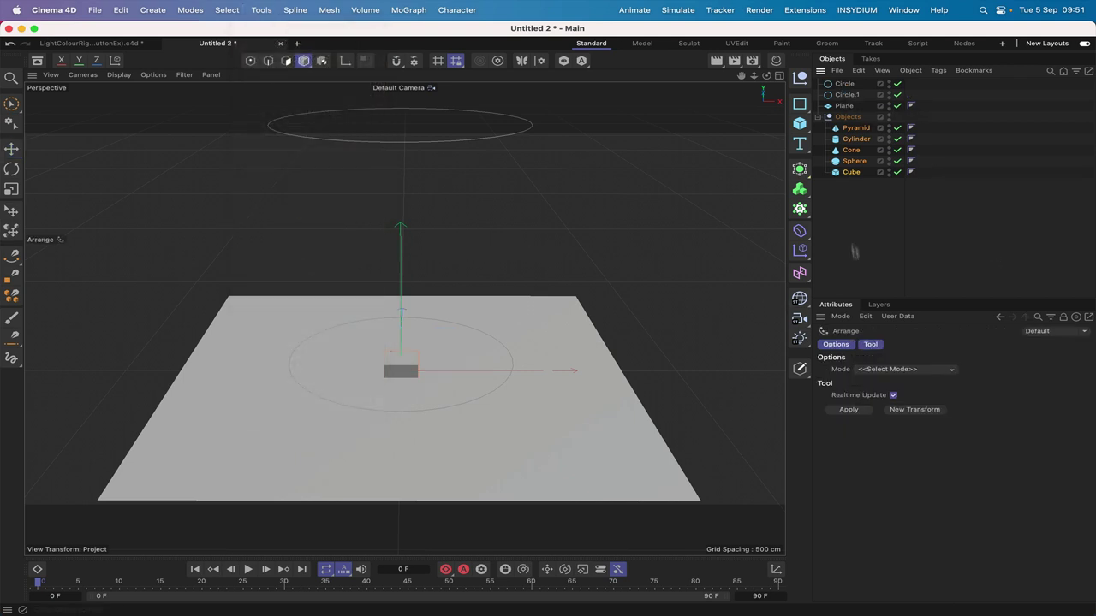
Set the Arrange mode to Along Spline and link Circle as its spline
click(896, 370)
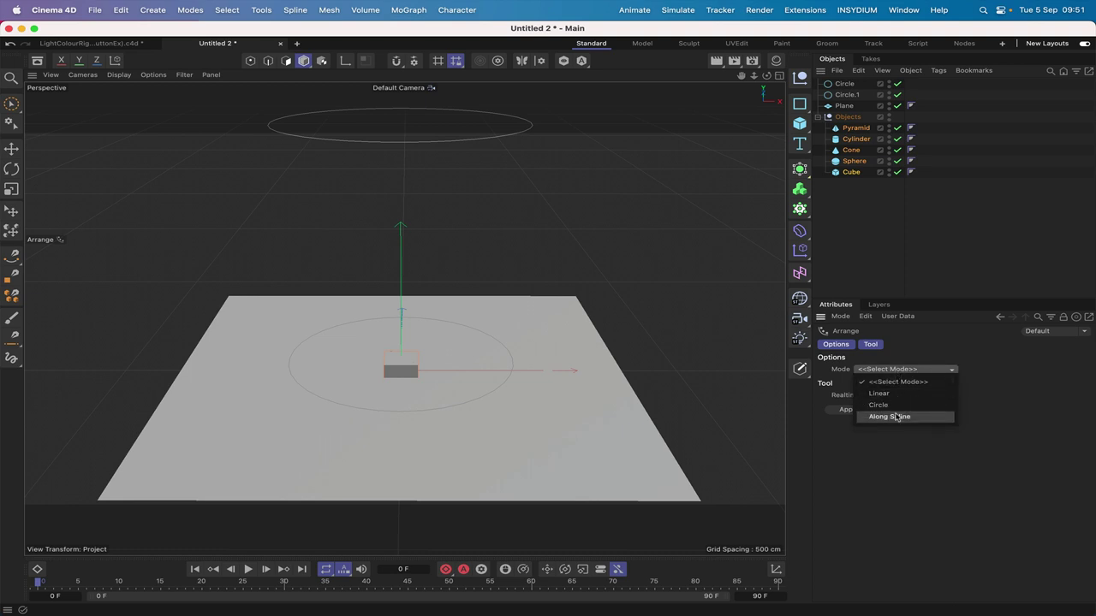
click(899, 415)
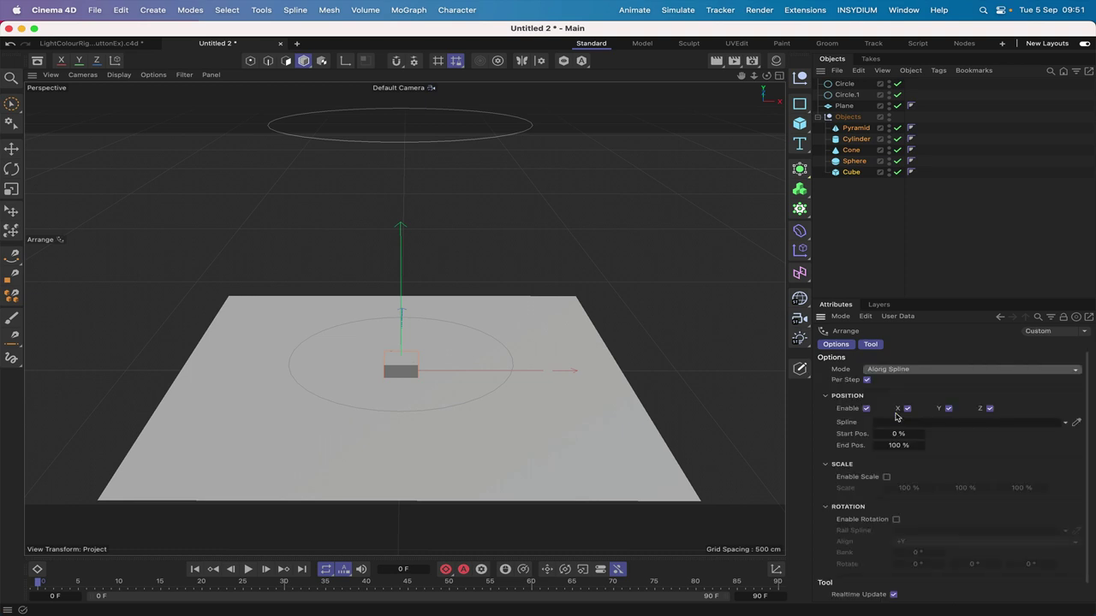
click(843, 84)
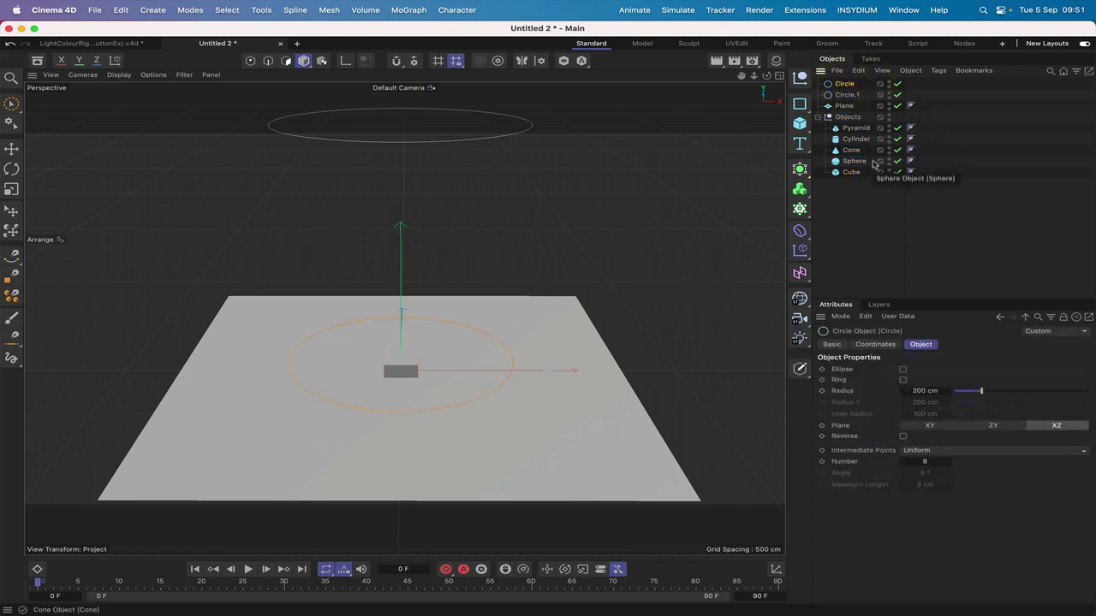
click(1000, 317)
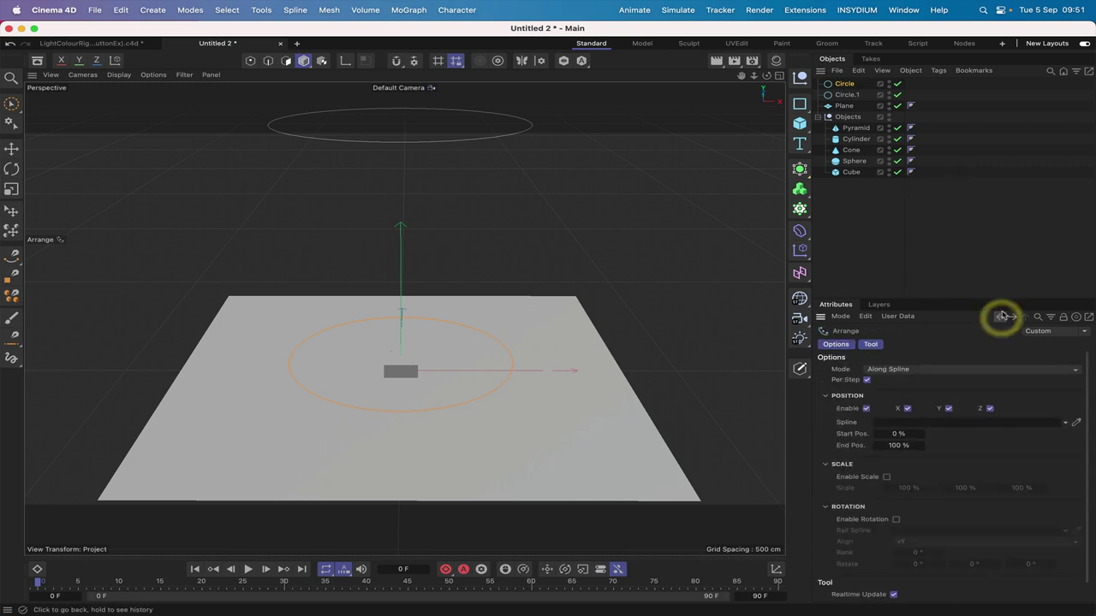
drag(841, 87, 916, 422)
scroll(919, 450, down, 1)
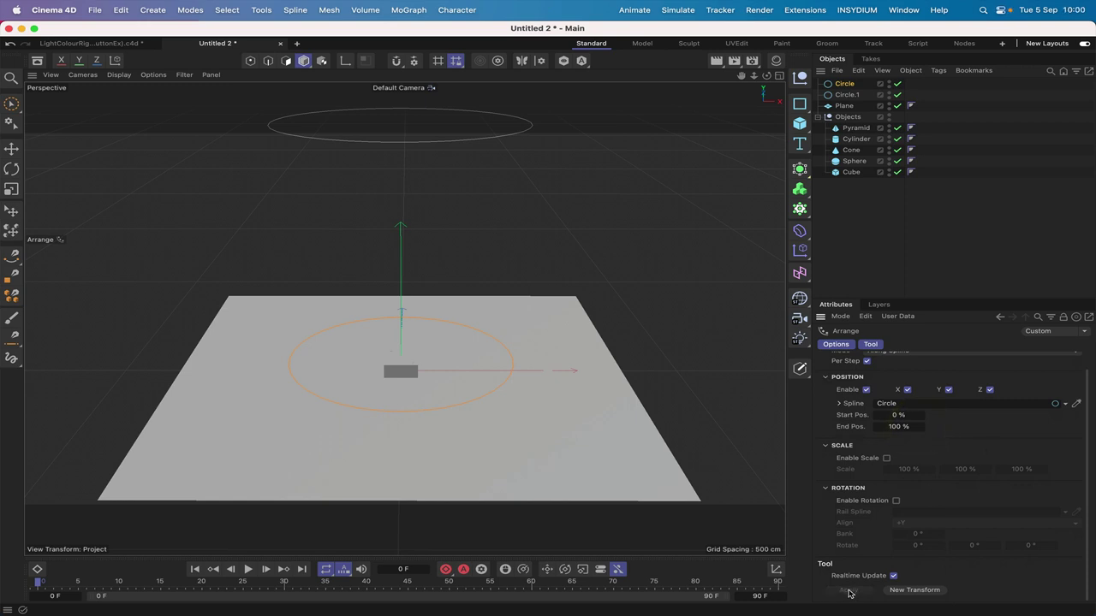
Reselect the five primitives and reactivate the Arrange tool
drag(844, 206, 869, 123)
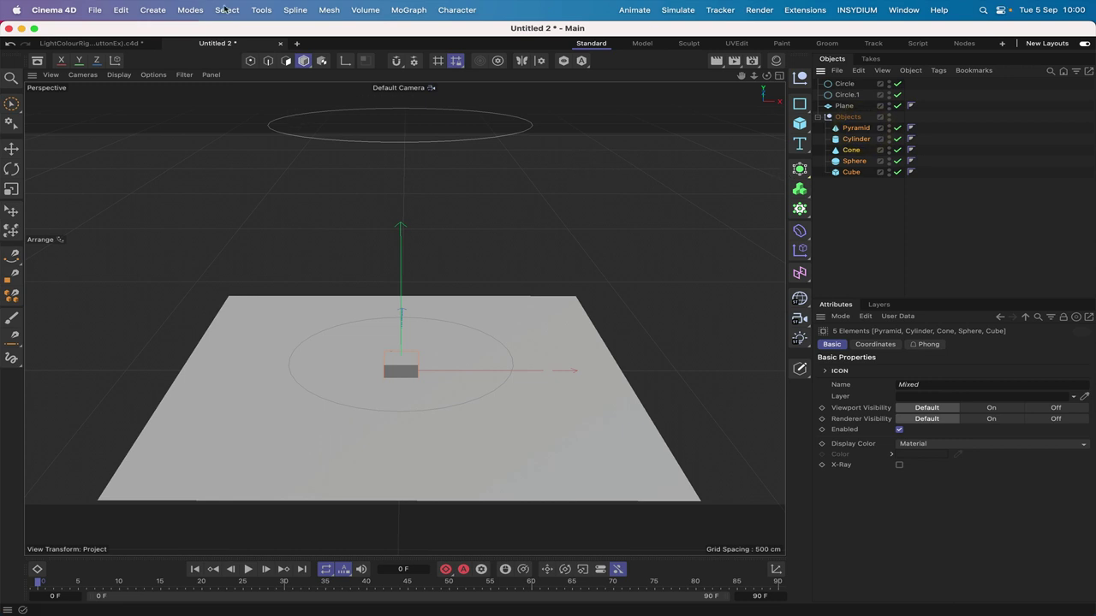
click(261, 9)
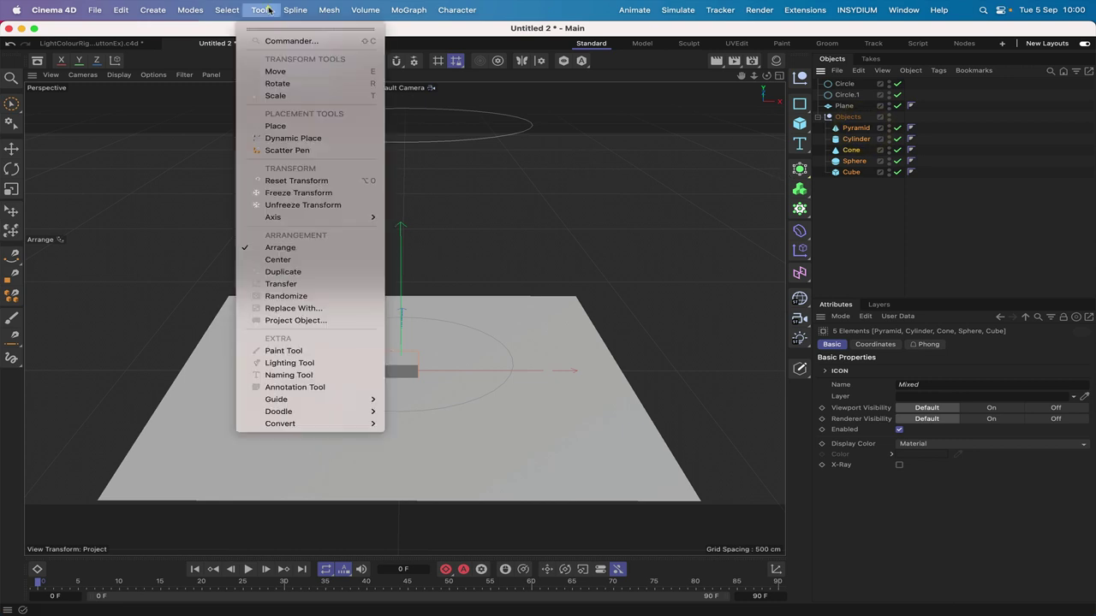
click(286, 249)
scroll(923, 582, down, 1)
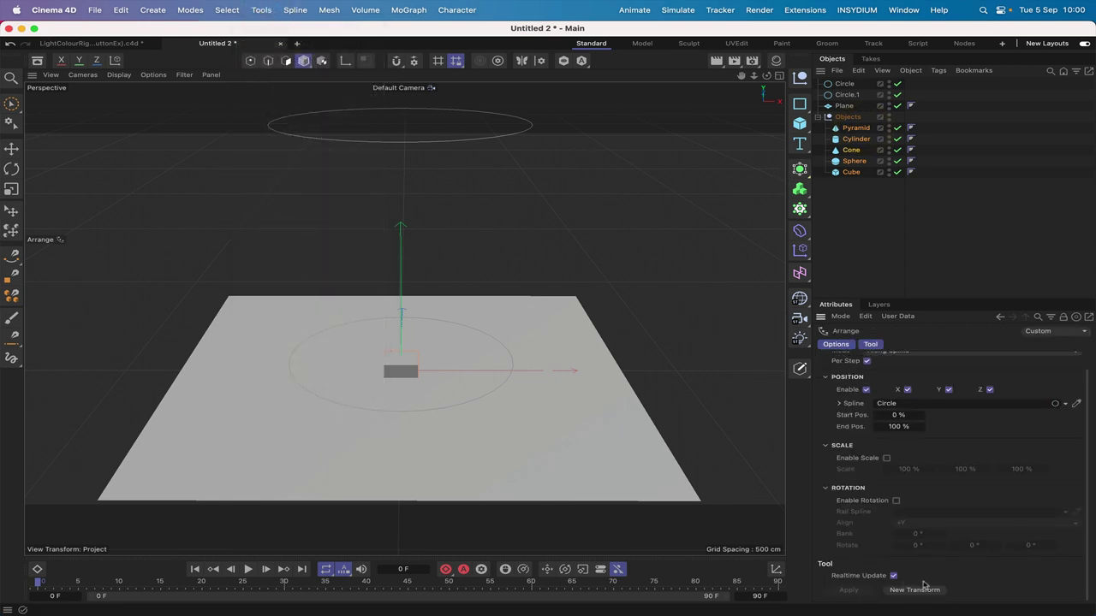